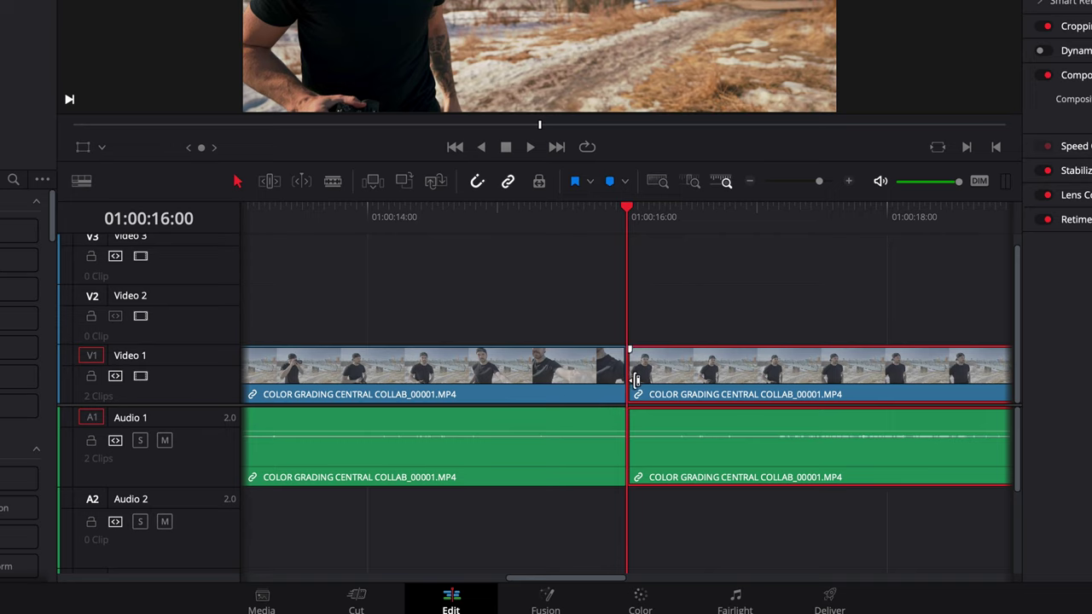
Try trimming the start of the second Video 1 clip inward about 5 seconds, and undo the trims.
drag(650, 377, 631, 377)
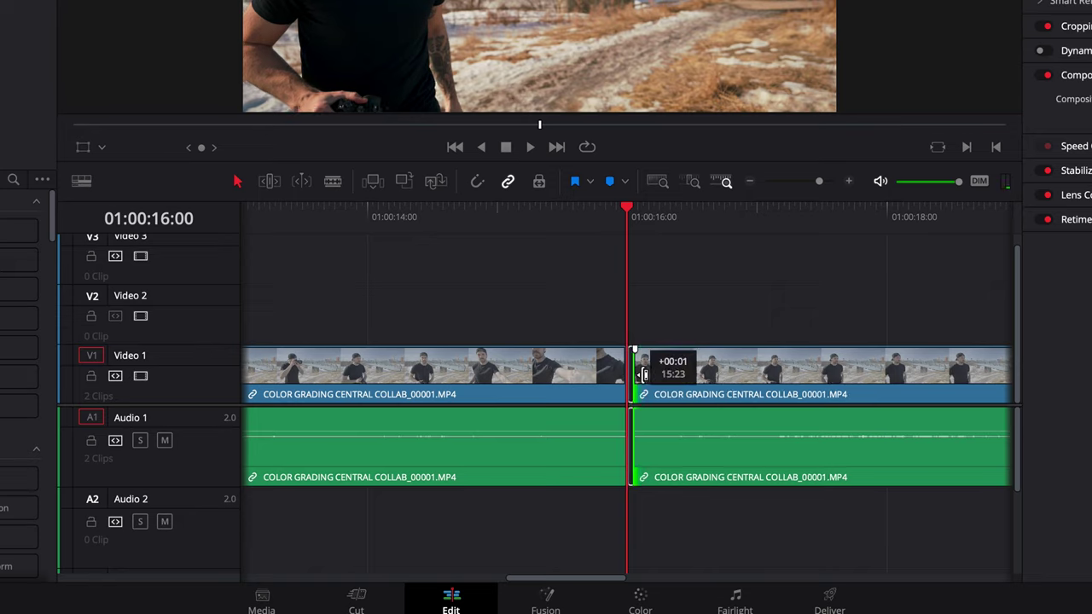
drag(644, 374, 654, 373)
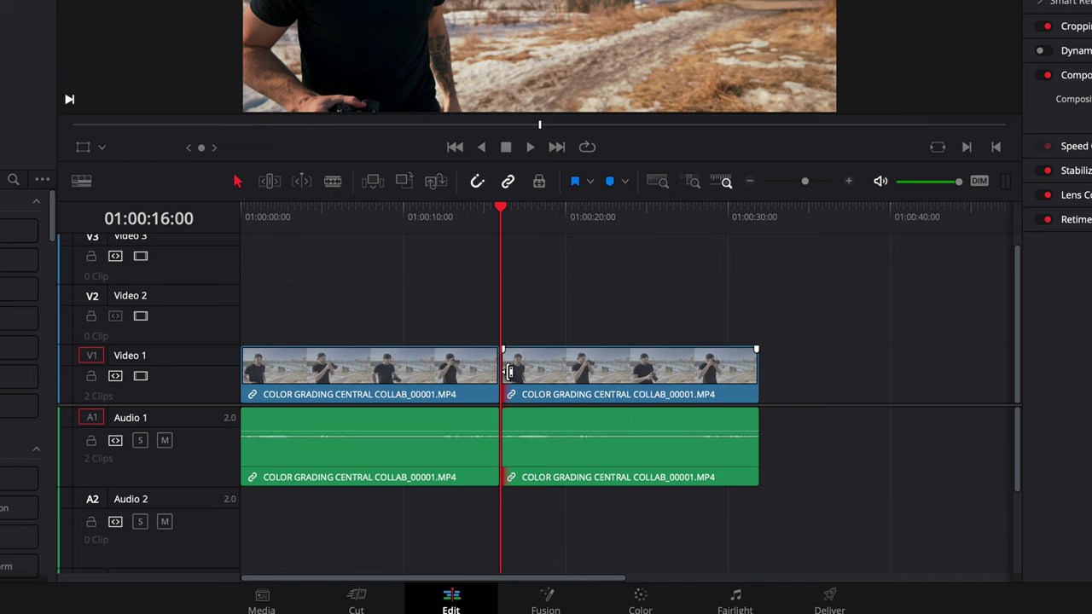
drag(503, 372, 578, 373)
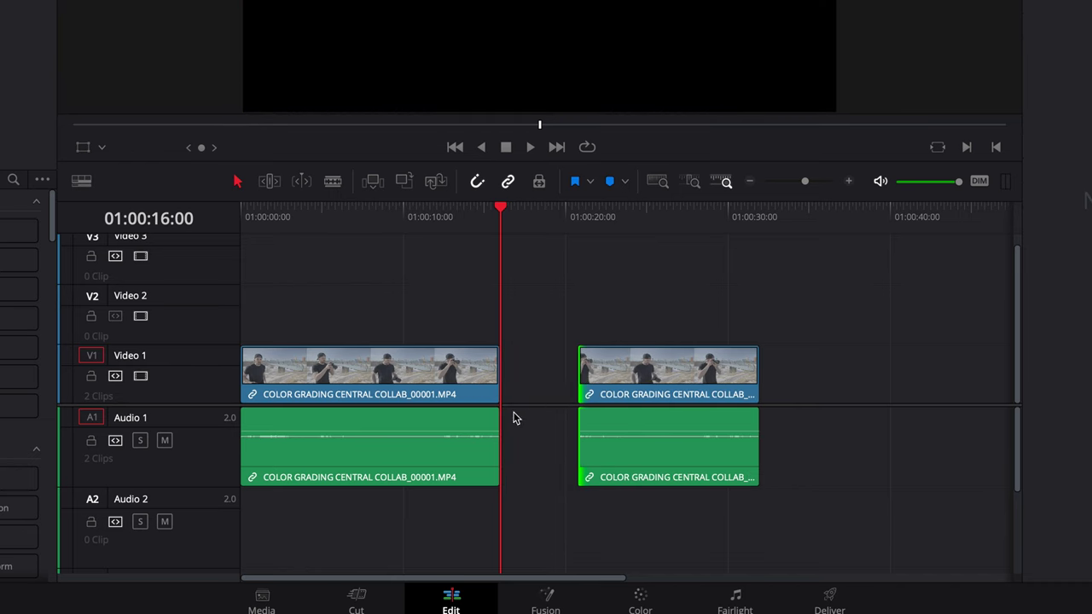
key(ctrl+z)
key(ctrl+z)
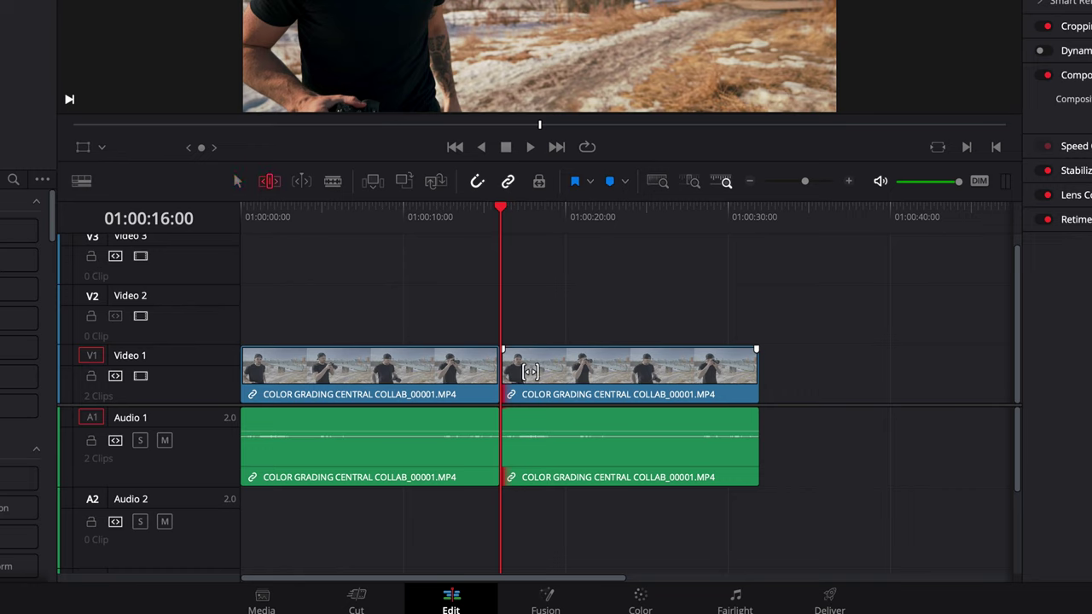
Ripple-trim the start of the second Video 1 clip in Trim Edit mode, keeping it butted against the first clip.
drag(531, 372, 623, 373)
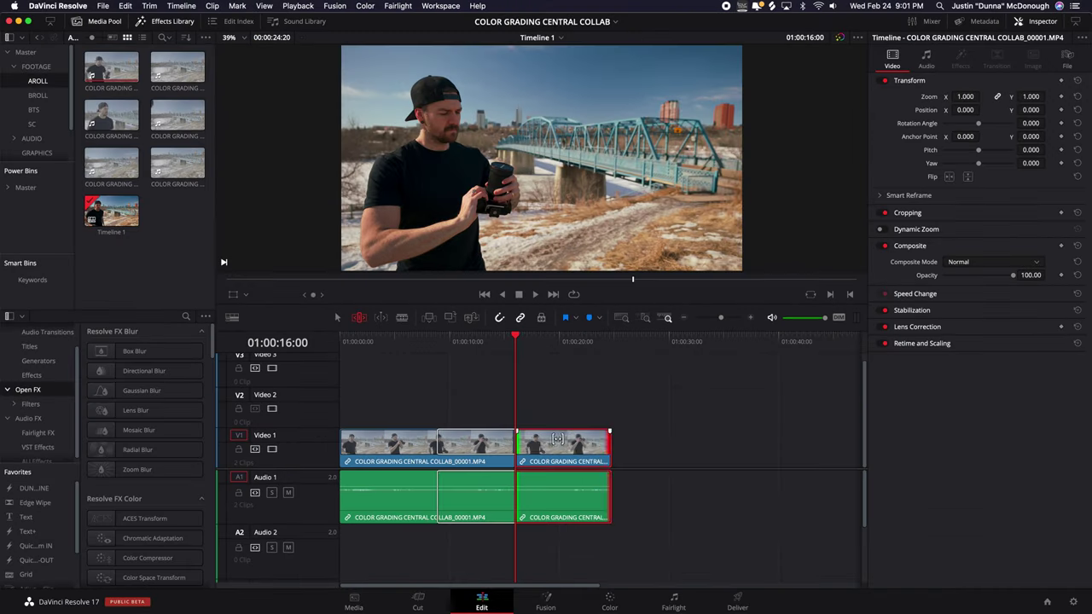
drag(572, 361, 647, 360)
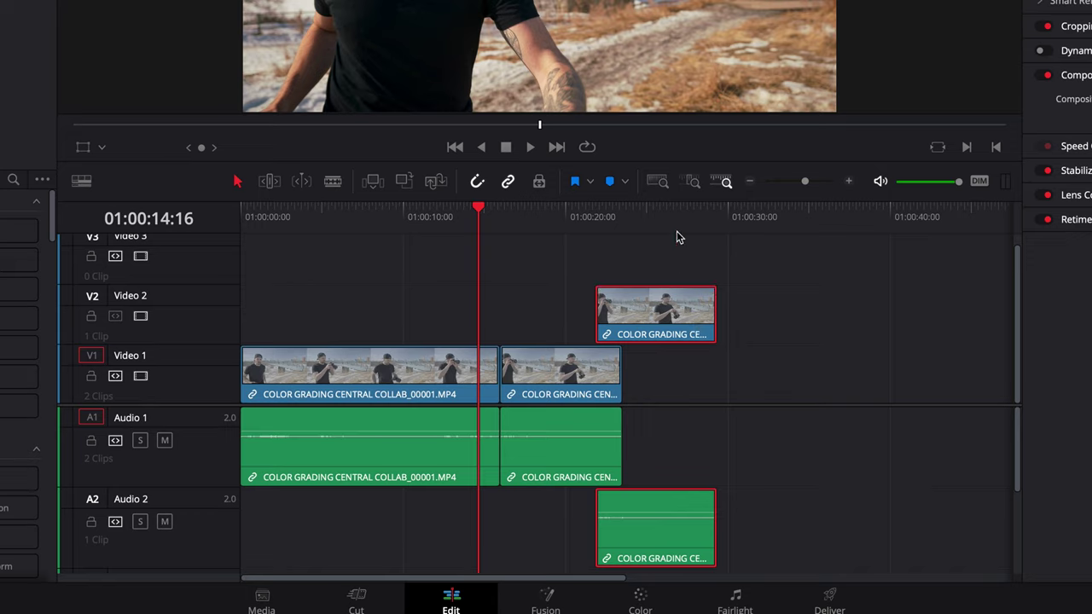
Move the Video 2 clip over the cut between the two Video 1 clips and place the playhead at 01:00:16:00.
click(676, 237)
drag(669, 316, 496, 328)
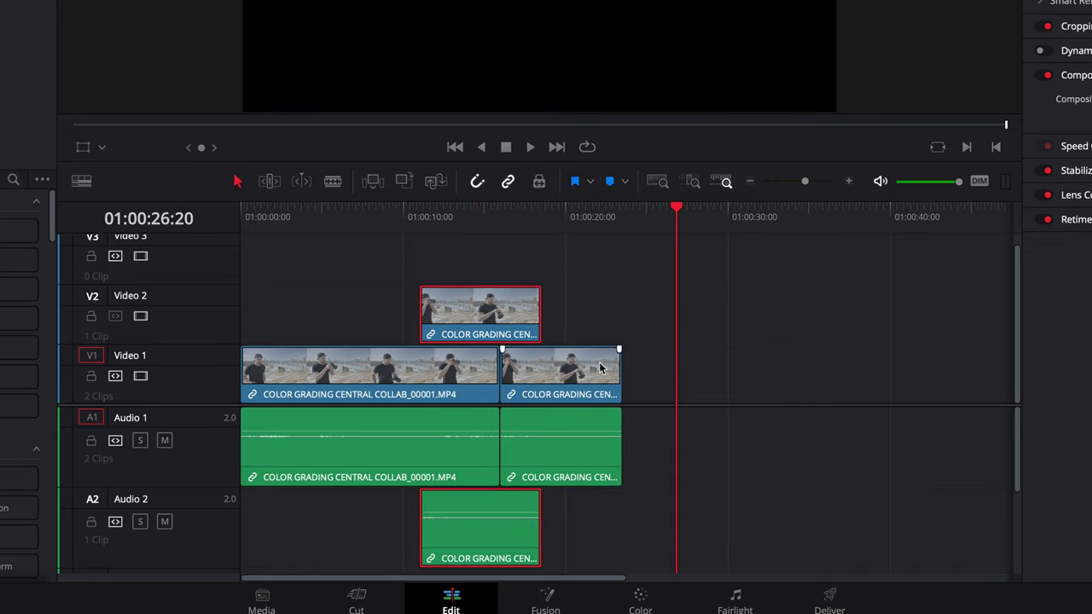
click(623, 342)
click(498, 223)
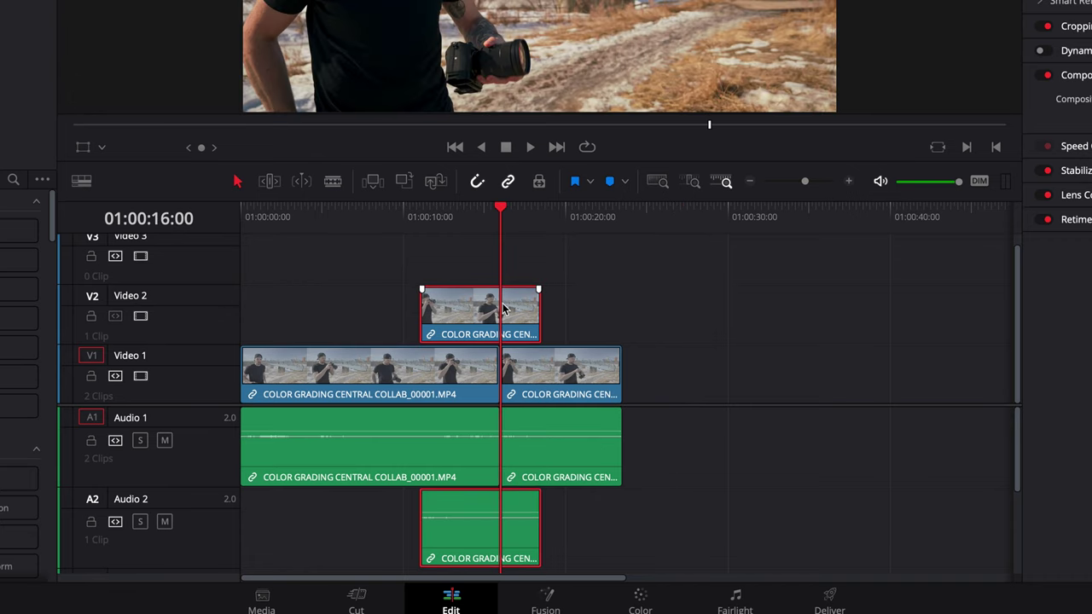
Disable the Video 2 clip, shift it slightly later on its track, and toggle its enabled state again.
key(d)
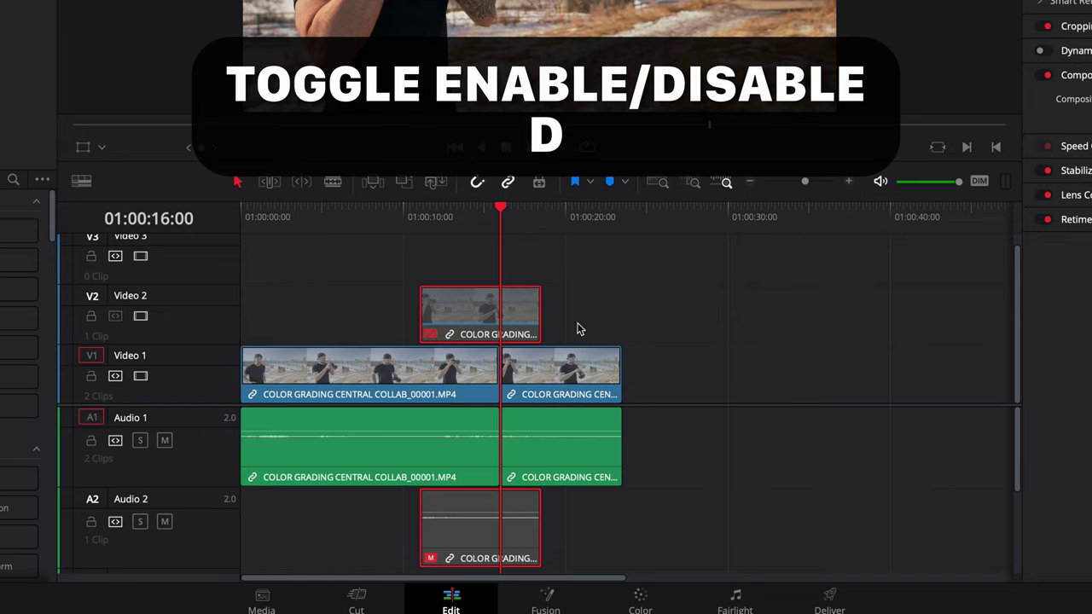
drag(384, 224, 458, 227)
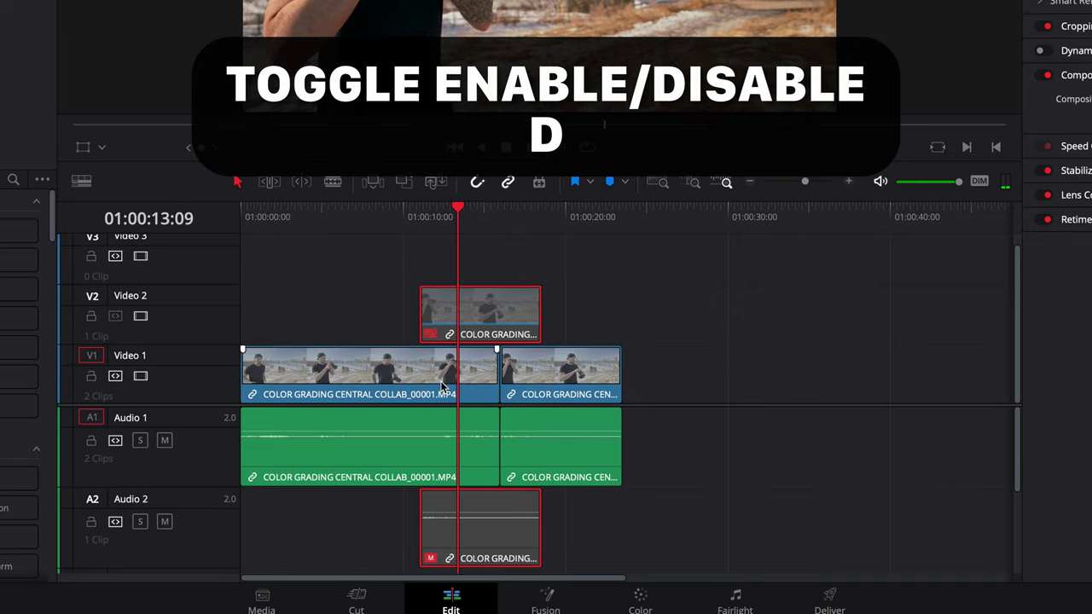
drag(480, 307, 495, 316)
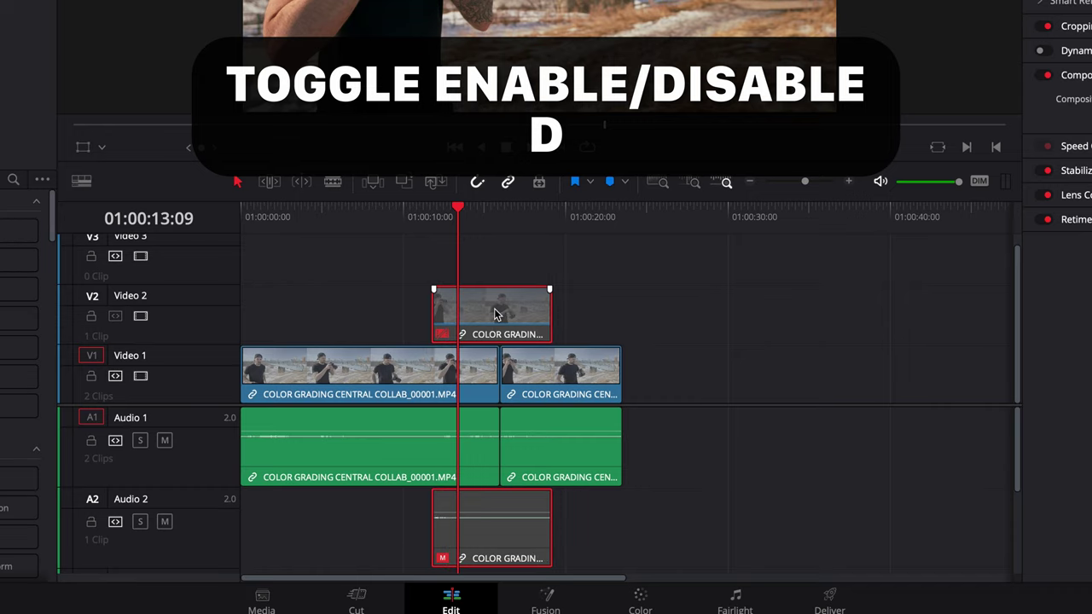
key(d)
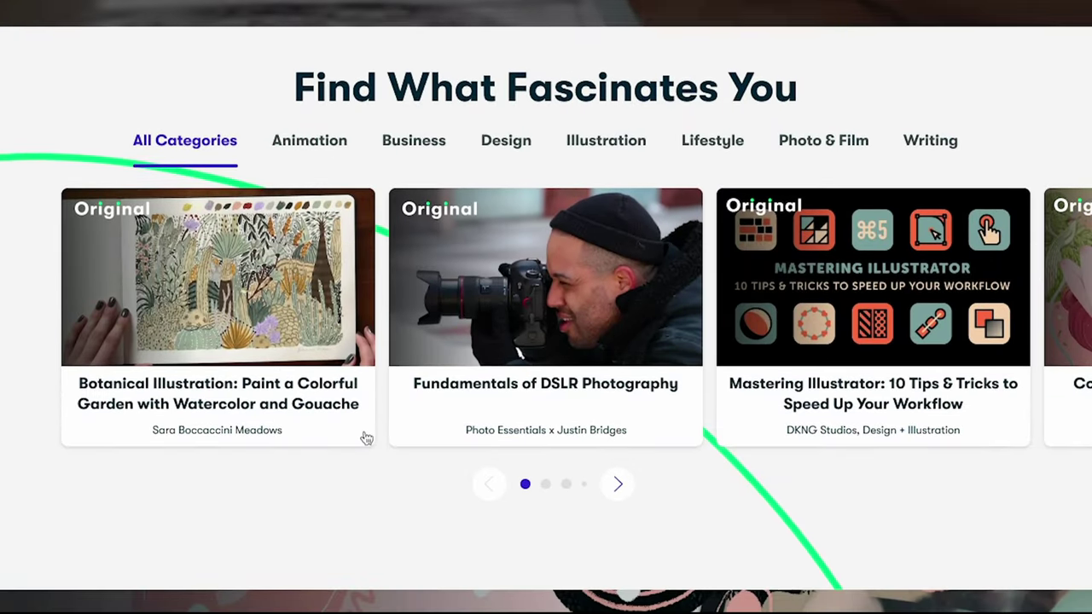
Switch to the Skillshare website, open the Botanical Illustration class, and search the site for "Logo Desi".
click(252, 297)
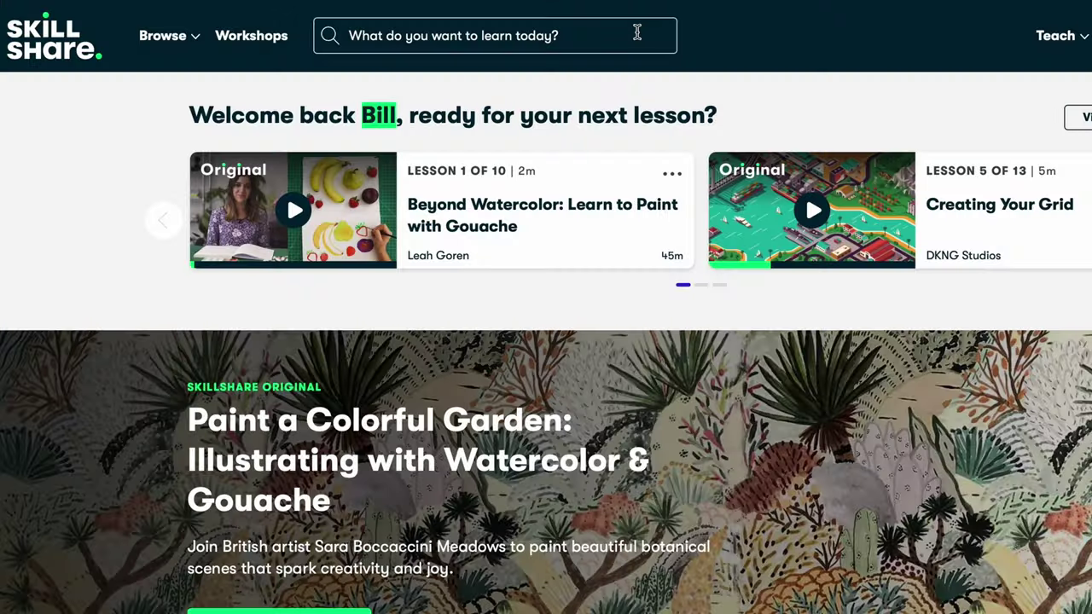
click(640, 34)
text(Logo Desi)
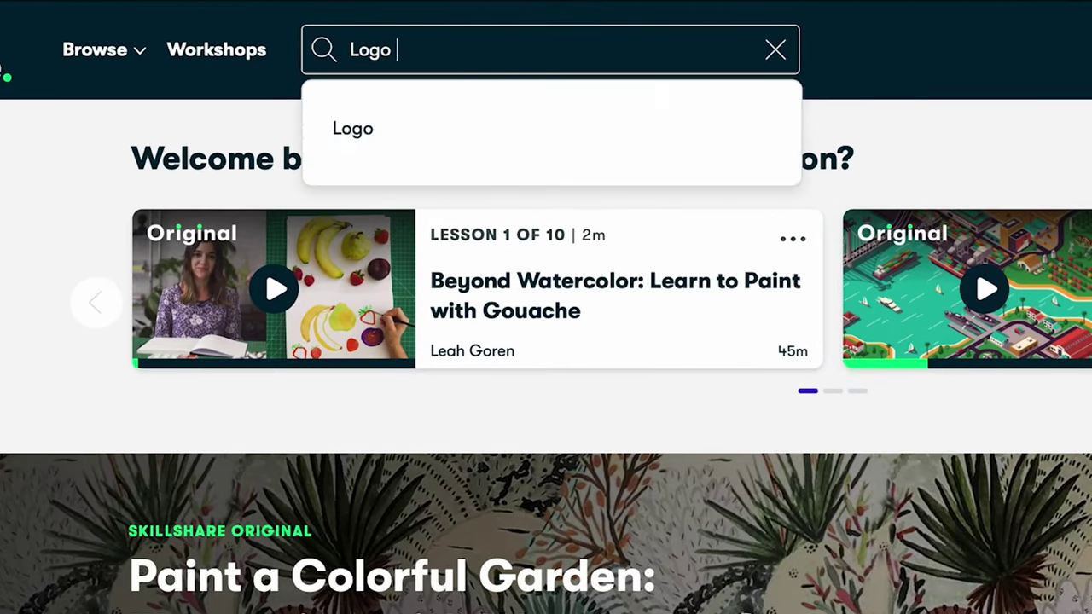
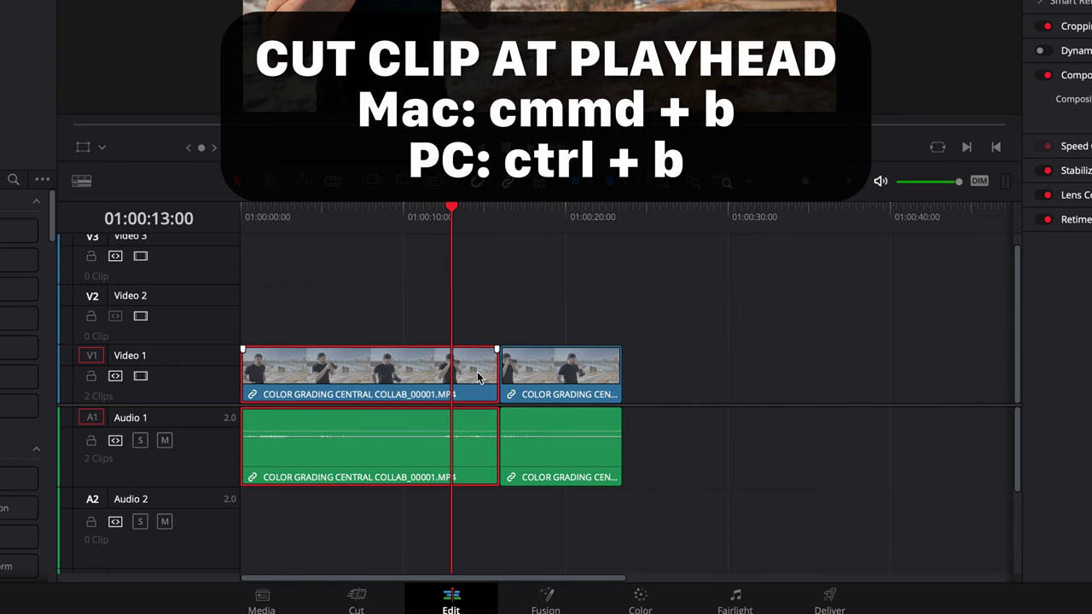
Split the first clip at 01:00:13:00, try deleting the piece after the cut, and ripple delete it instead.
key(ctrl+b)
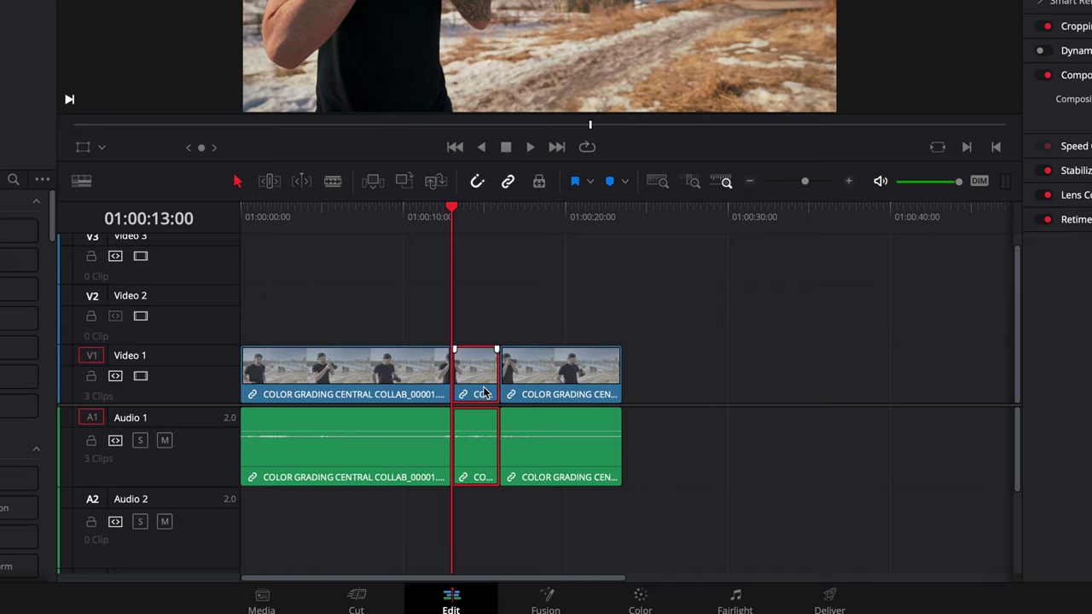
key(BackSpace)
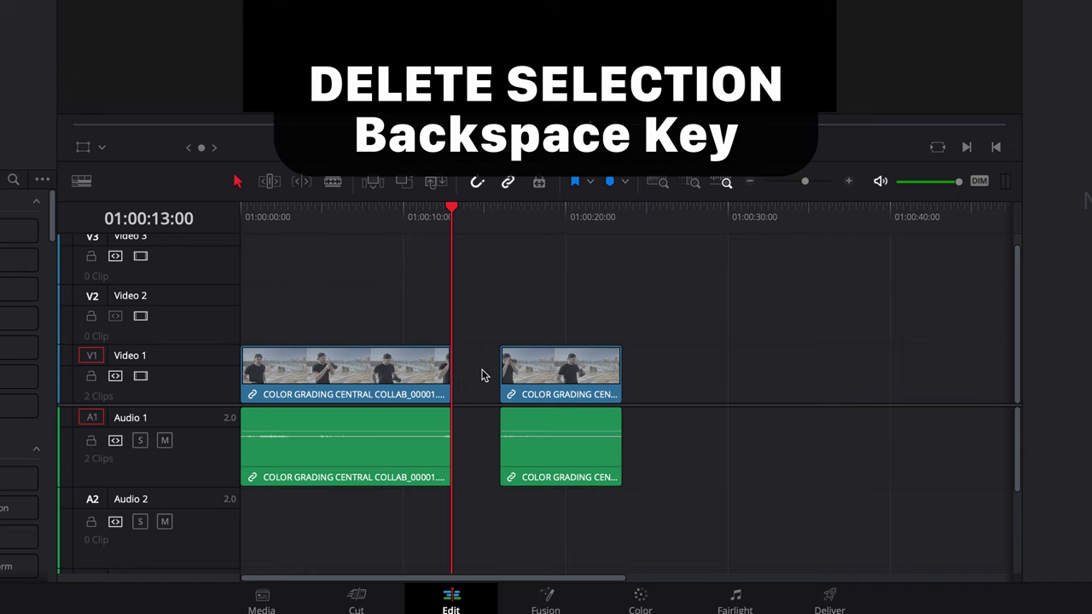
key(ctrl+z)
click(482, 375)
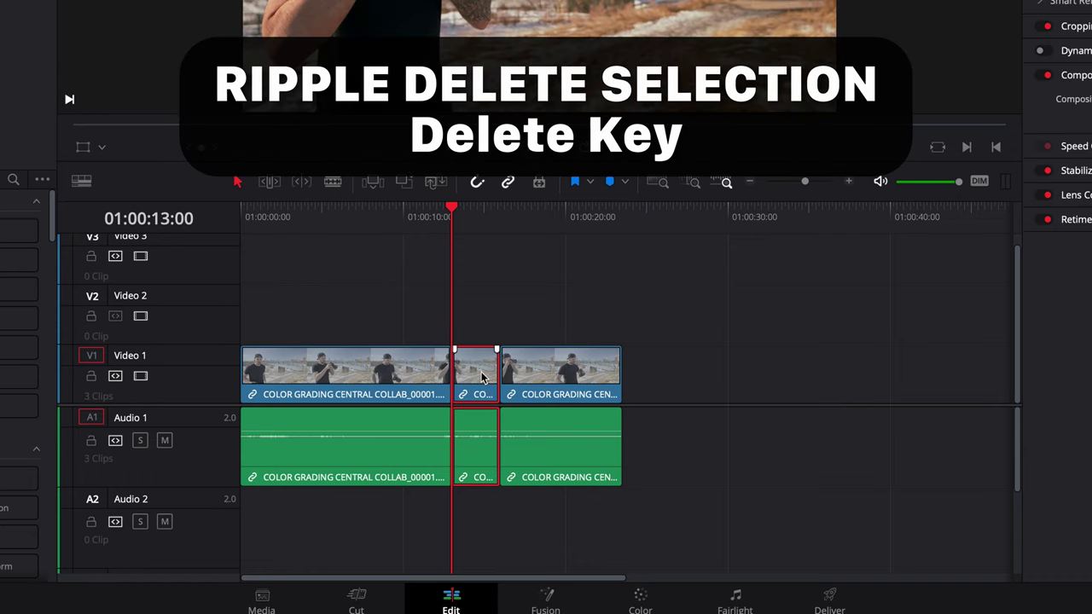
key(Delete)
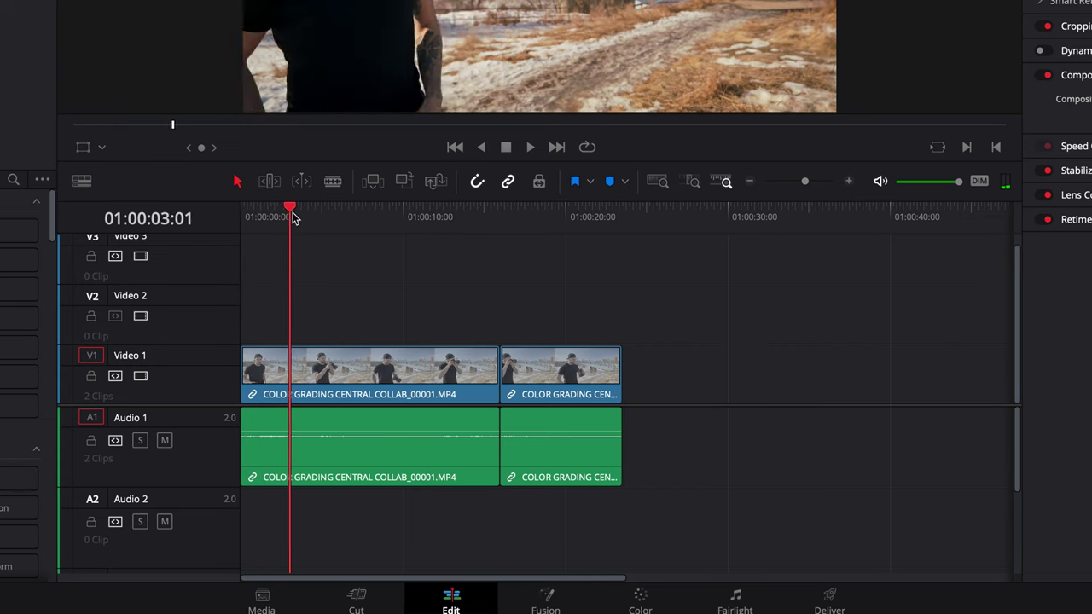
Split the first clip at 01:00:12:19 and ripple delete the short piece after the cut.
drag(298, 222, 449, 227)
key(ctrl+b)
click(470, 389)
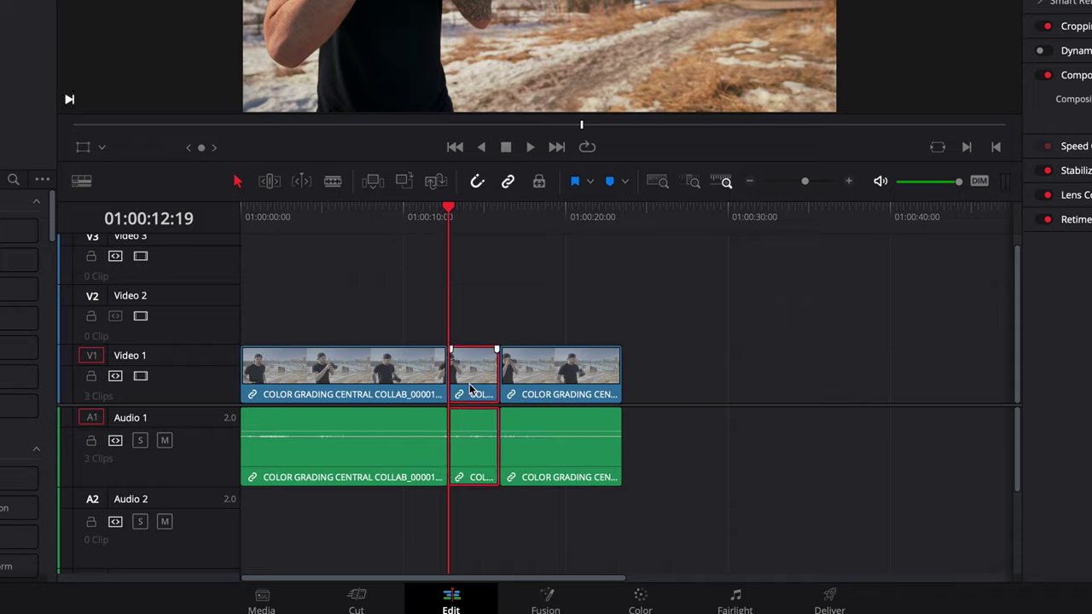
key(Delete)
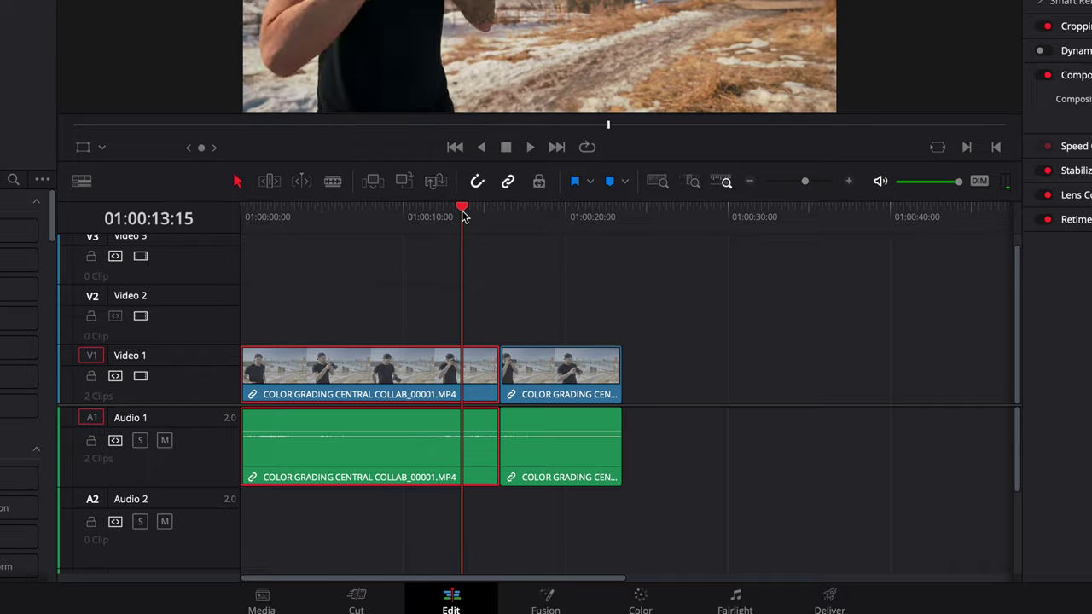
Ripple trim the first clip's end to the playhead at 01:00:13:16 and its start to 01:00:04:10.
click(463, 211)
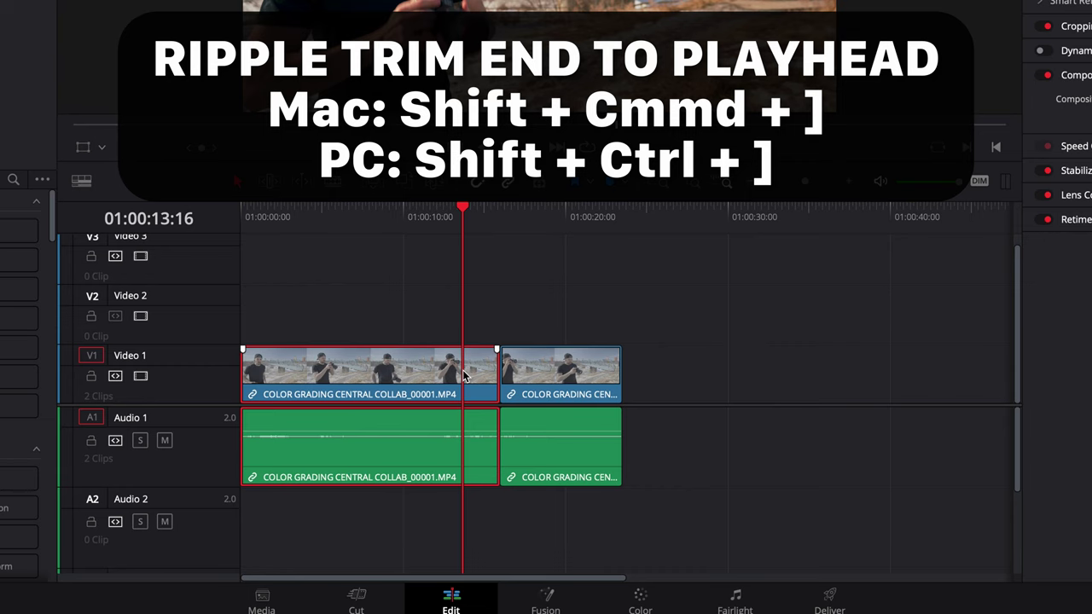
key(ctrl+shift+bracketright)
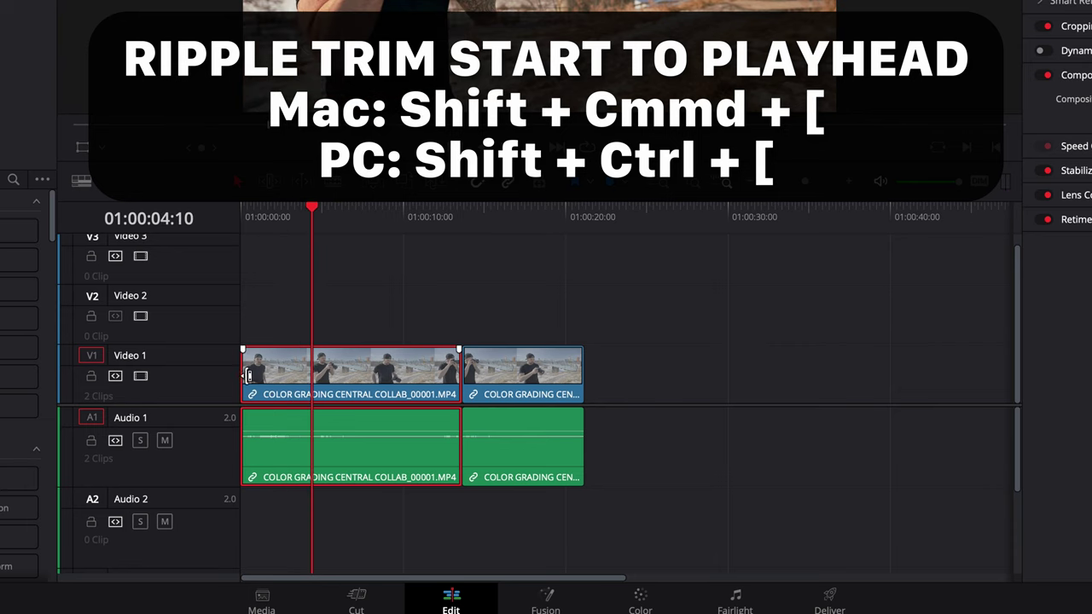
key(ctrl+shift+bracketleft)
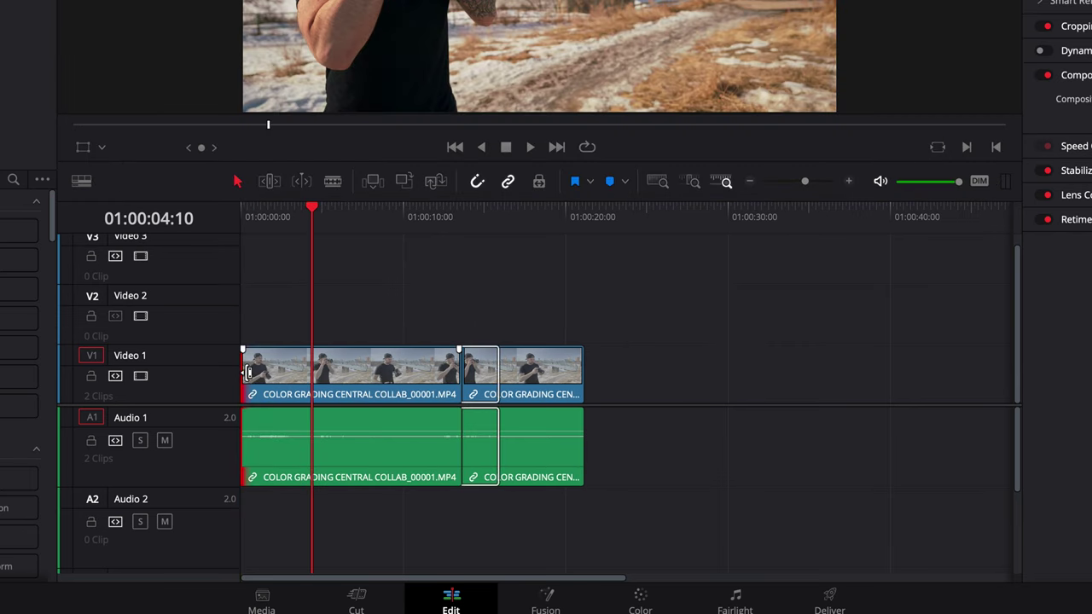
Trim the first clip's start manually to 01:00:04:10 and ripple delete the gap before it.
drag(246, 373, 316, 372)
click(279, 382)
key(Delete)
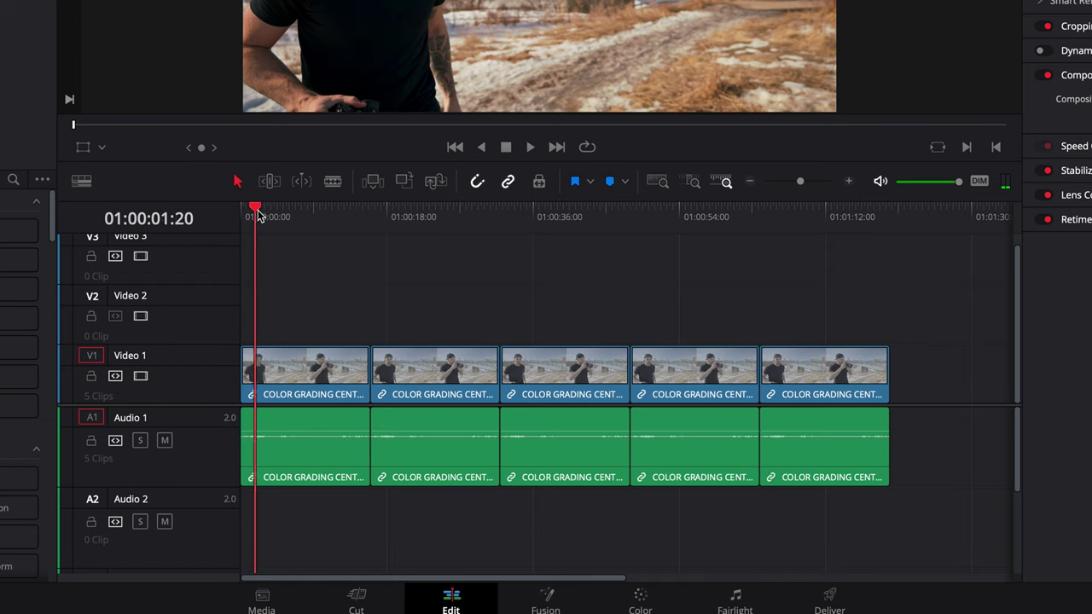
Ripple trim the starts of the first two clips to the playhead to remove their opening seconds.
drag(252, 215, 318, 220)
key(ctrl+shift+bracketleft)
key(ctrl+shift+bracketright)
click(341, 223)
key(ctrl+shift+bracketleft)
Ripple trim the second clip's end near 01:00:14:11 and shorten the three clips after it the same way.
click(357, 220)
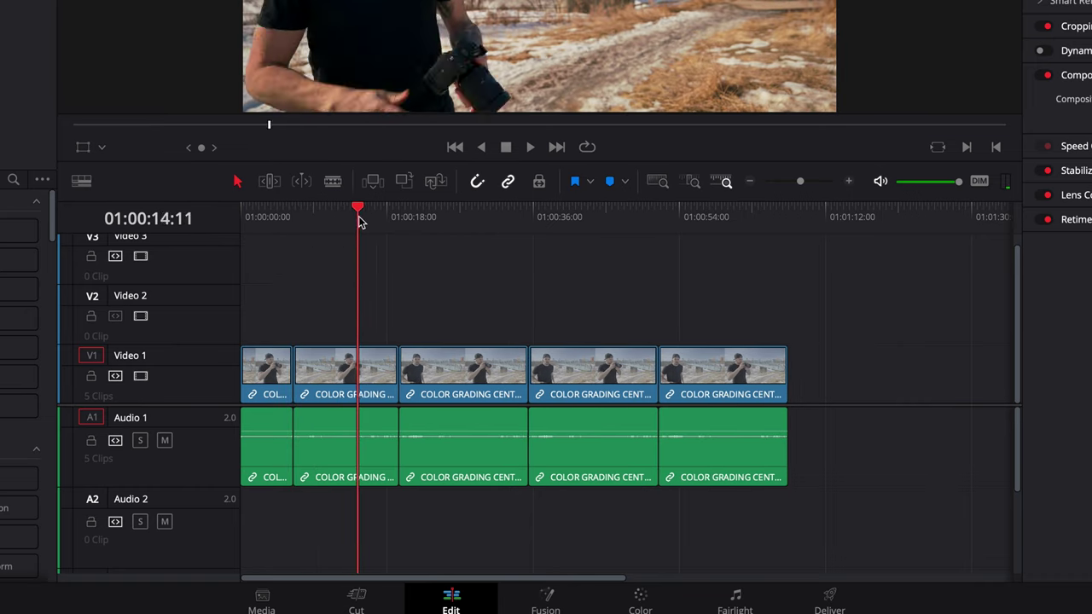
key(ctrl+shift+bracketright)
click(439, 215)
key(ctrl+shift+bracketright)
drag(444, 216, 507, 216)
key(ctrl+shift+bracketleft)
key(ctrl+shift+bracketright)
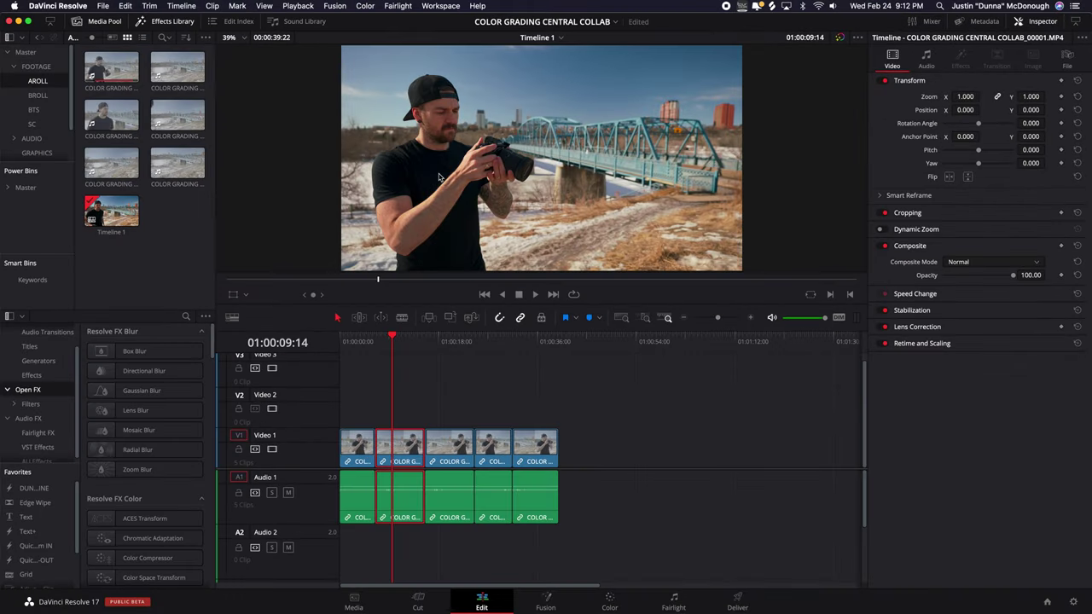
Undo the last transform change on the second clip and copy that clip.
key(super+z)
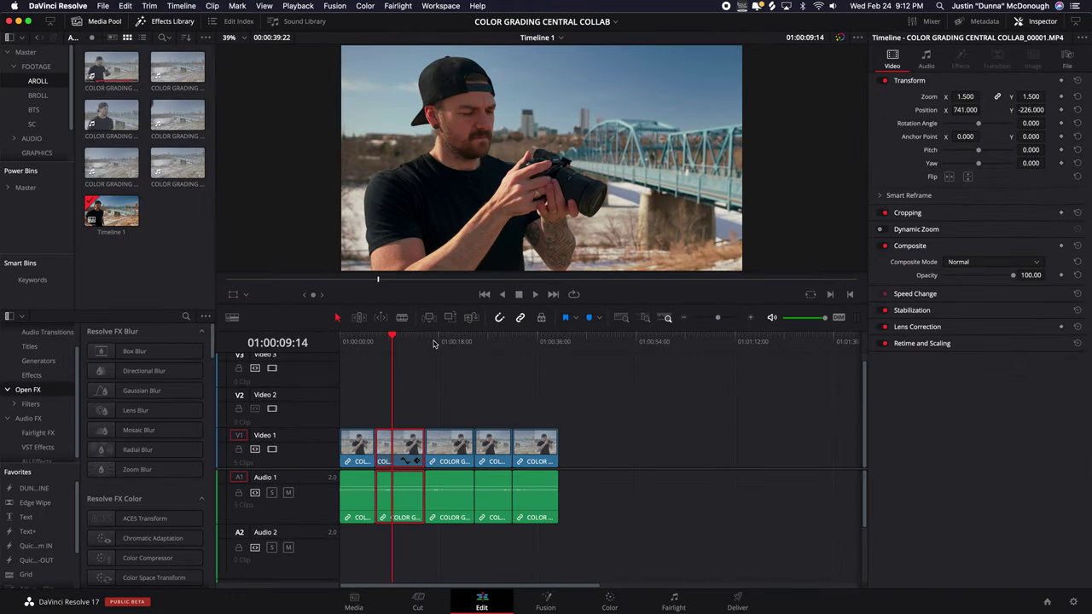
click(444, 344)
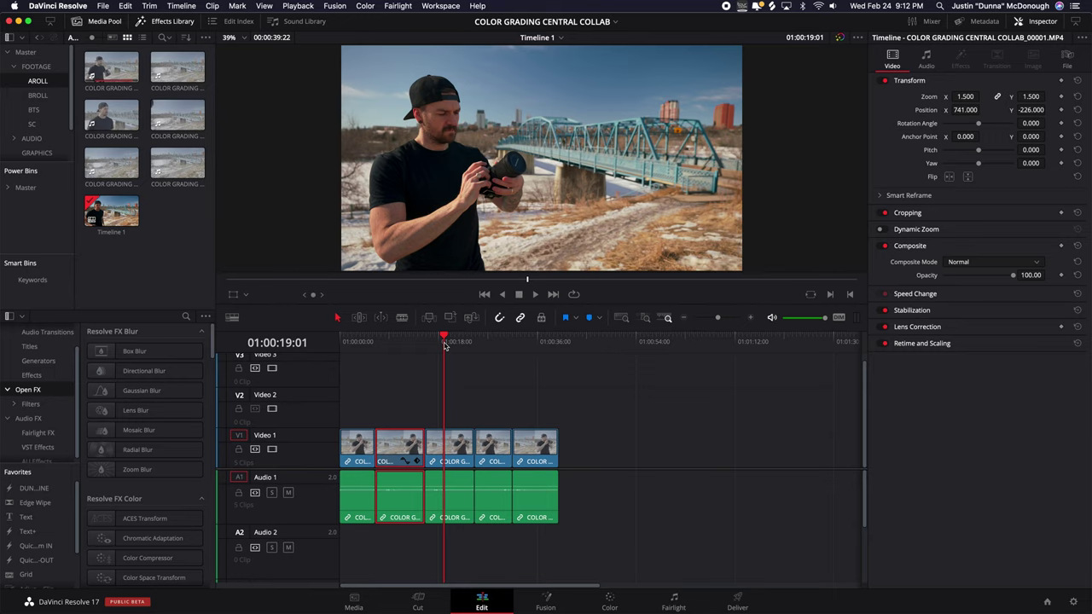
key(super+c)
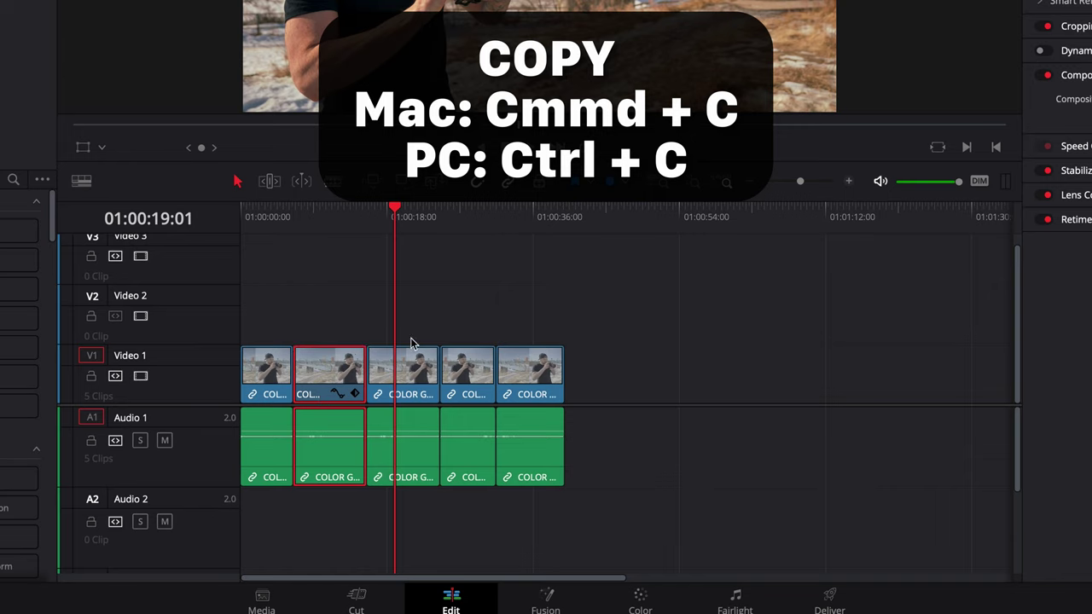
Paste the copied clip onto Video 1 in the empty stretch beyond the last clip.
click(622, 213)
key(super+v)
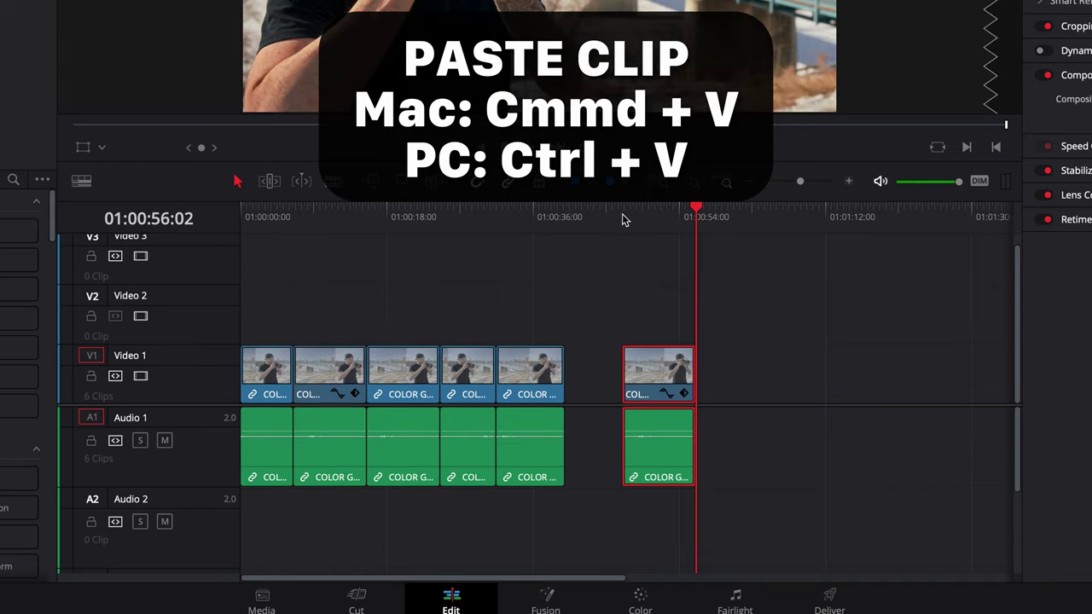
key(super+v)
key(super+v)
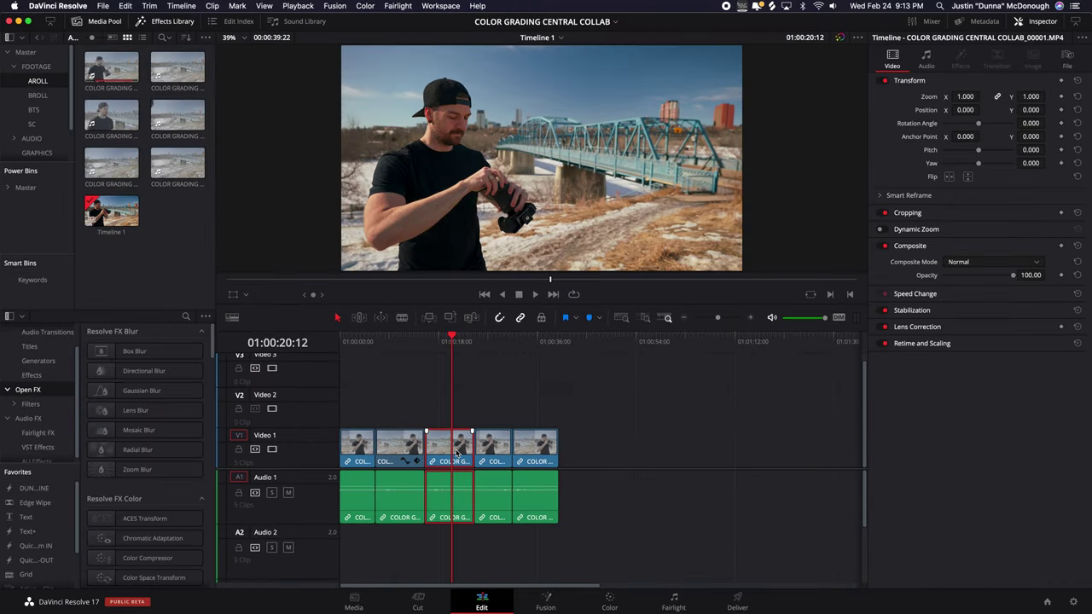
Paste the copied clip's zoom and position attributes onto the third clip and compare it with the second clip.
key(alt+v)
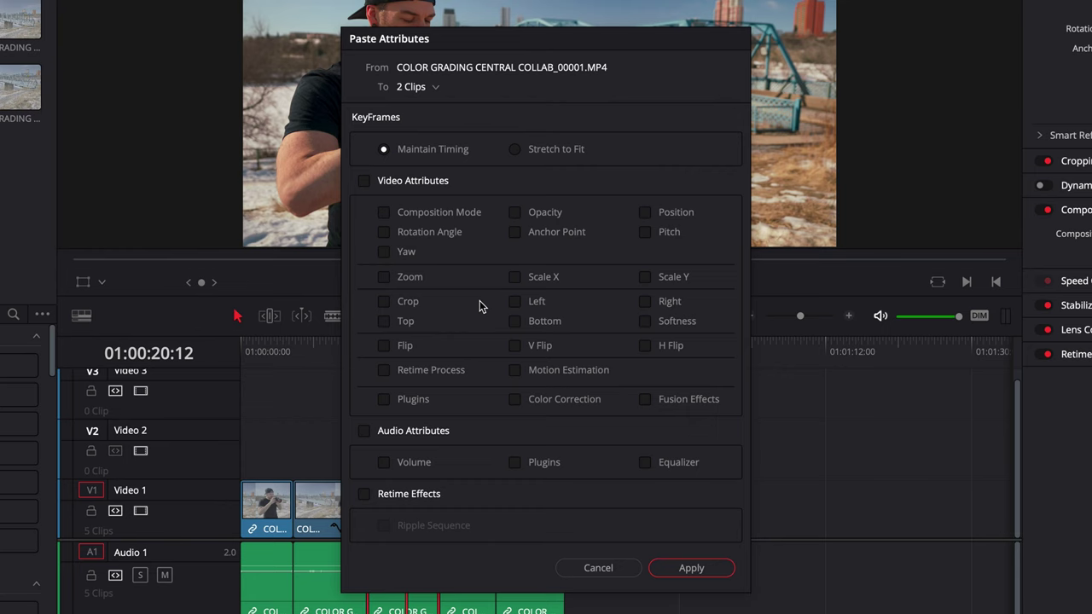
click(383, 277)
click(691, 568)
click(330, 356)
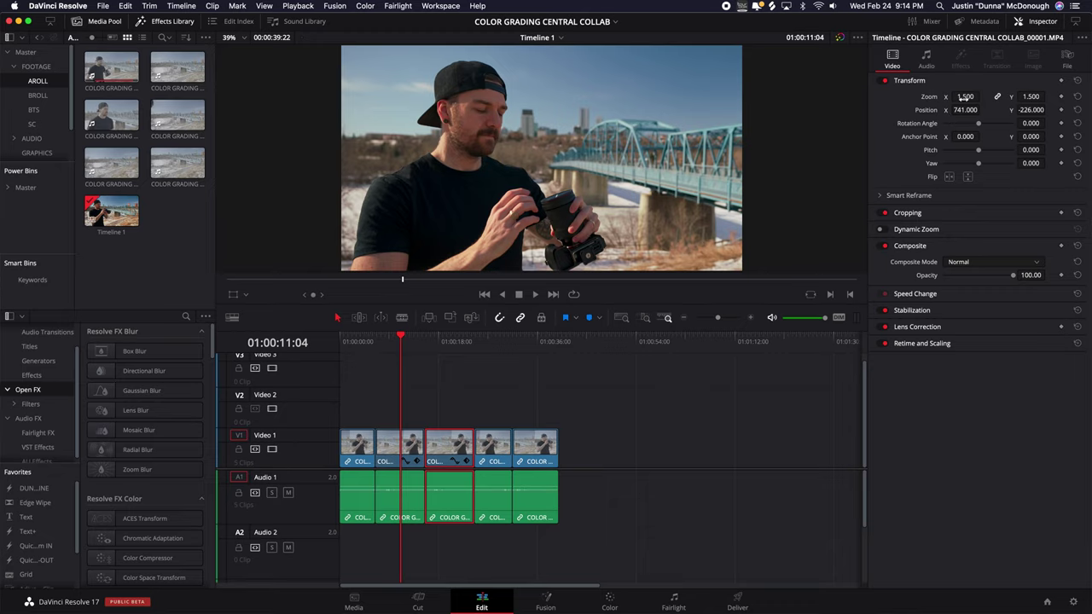
click(456, 343)
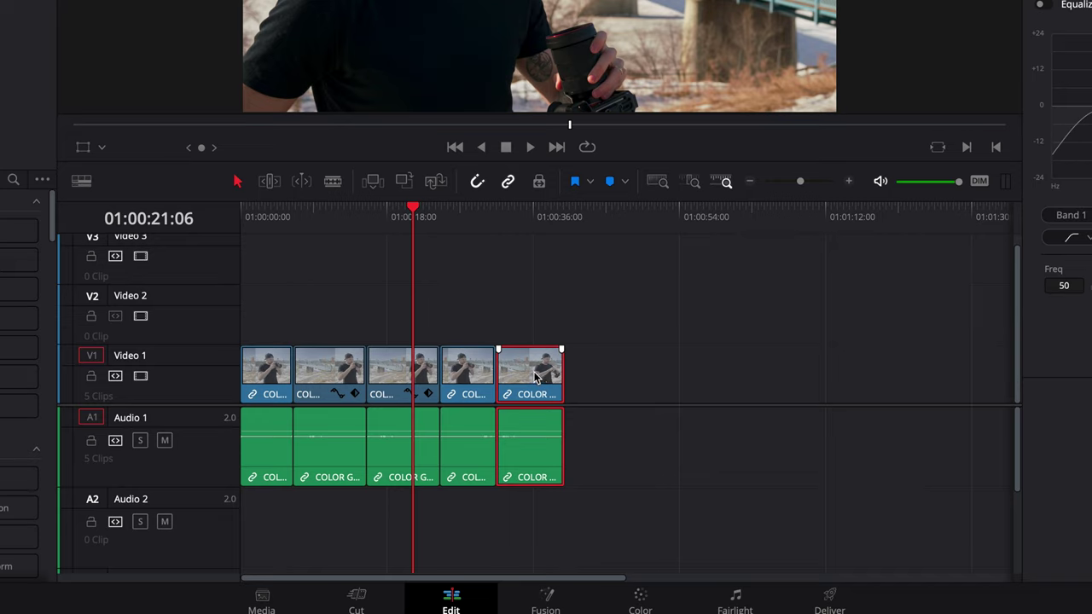
Unlink the last clip's video from its audio and move only the audio later on Audio 1.
right_click(536, 378)
click(571, 365)
click(547, 438)
drag(546, 438, 599, 432)
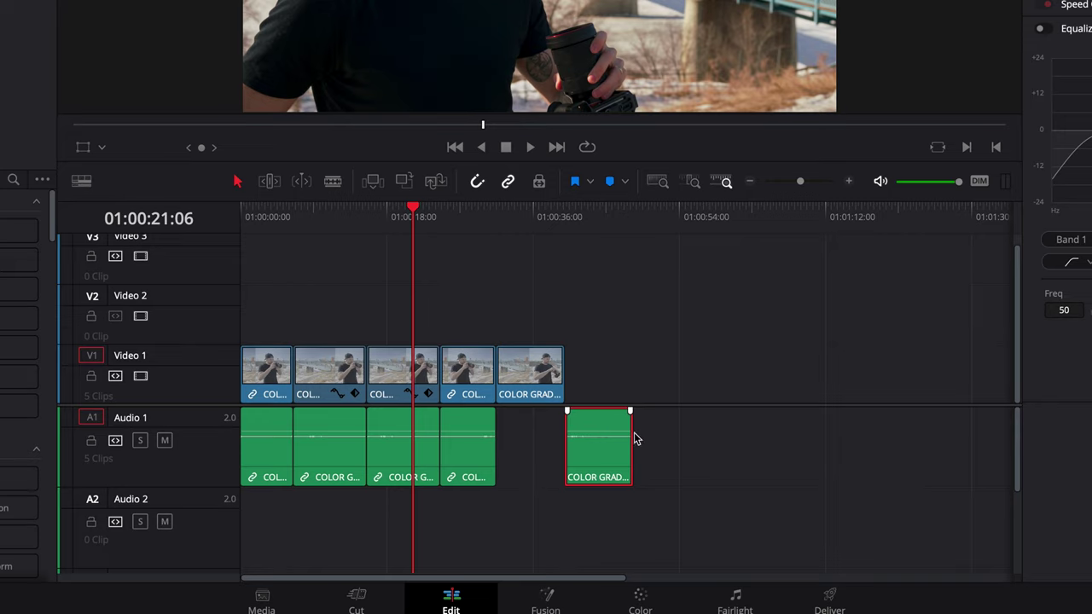
Link the last Video 1 clip and its separated audio back together.
click(517, 309)
drag(517, 310, 609, 453)
right_click(537, 367)
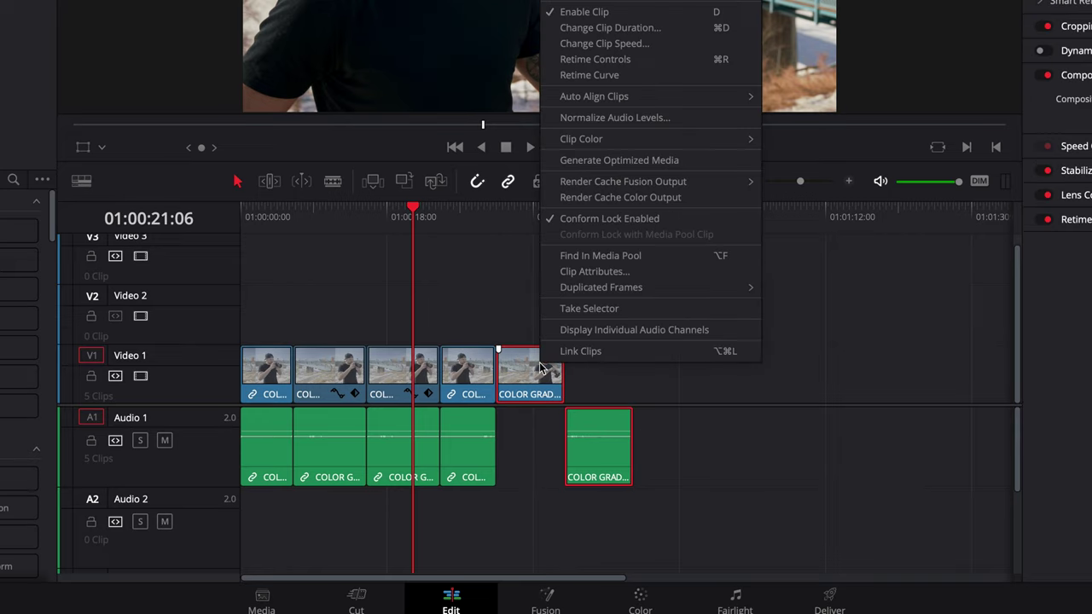
click(597, 359)
mouse_move(550, 369)
mouse_down()
mouse_move(646, 366)
mouse_move(551, 372)
mouse_up()
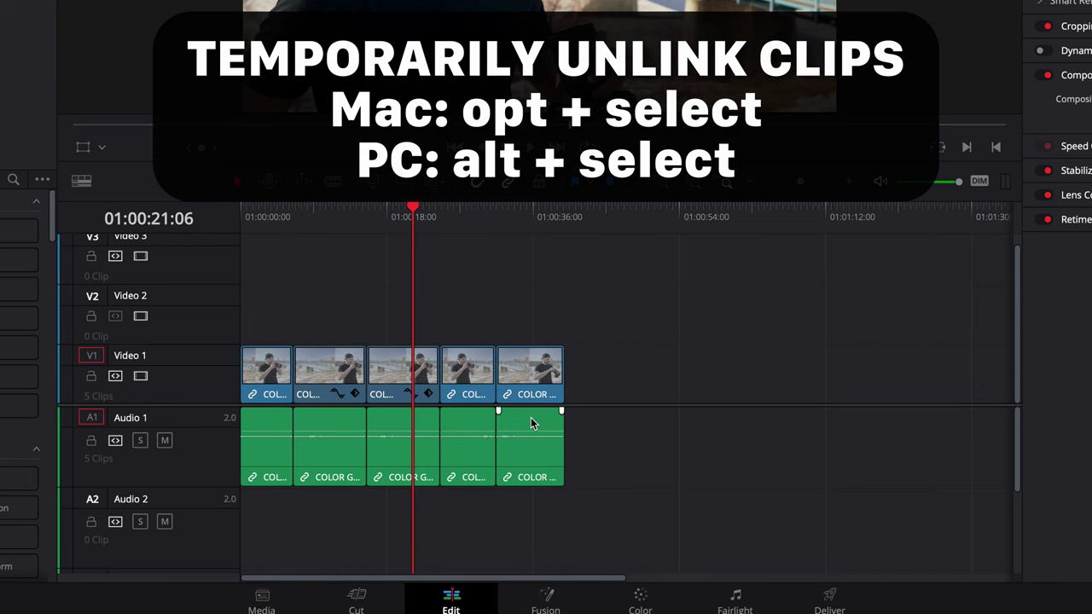
Temporarily unlink the last clip to shift only its audio, and move its video and audio together into the empty stretch beyond.
alt+click(531, 423)
drag(531, 423, 564, 423)
drag(534, 381, 661, 381)
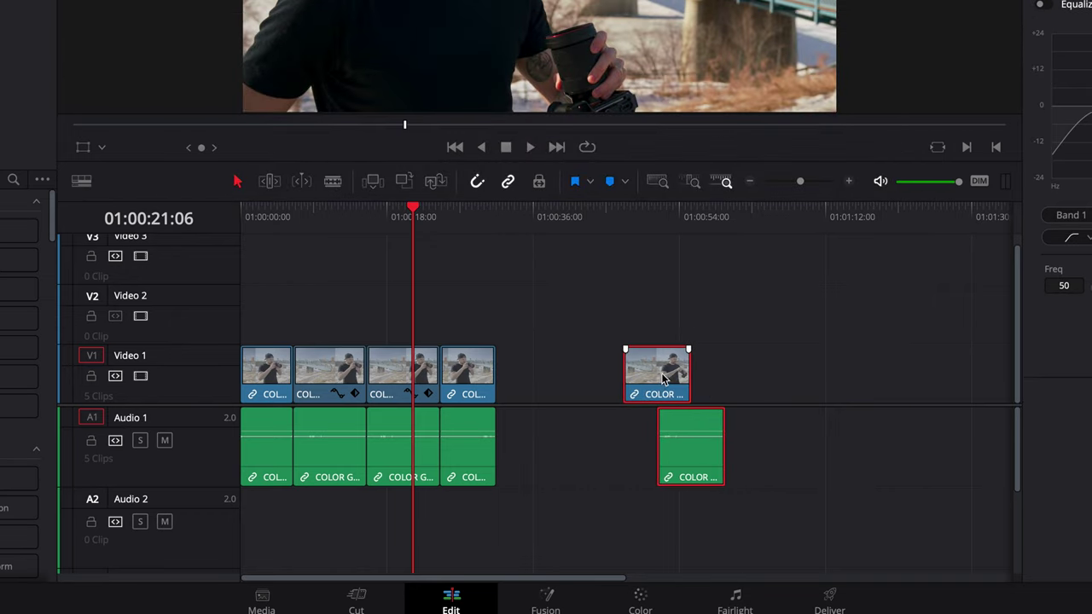
Extend only the last clip's audio end to about 01:00:43, pull it back to the video's end, and extend only the video.
key(ctrl+equal)
key(Down)
key(ctrl+equal)
key(ctrl+equal)
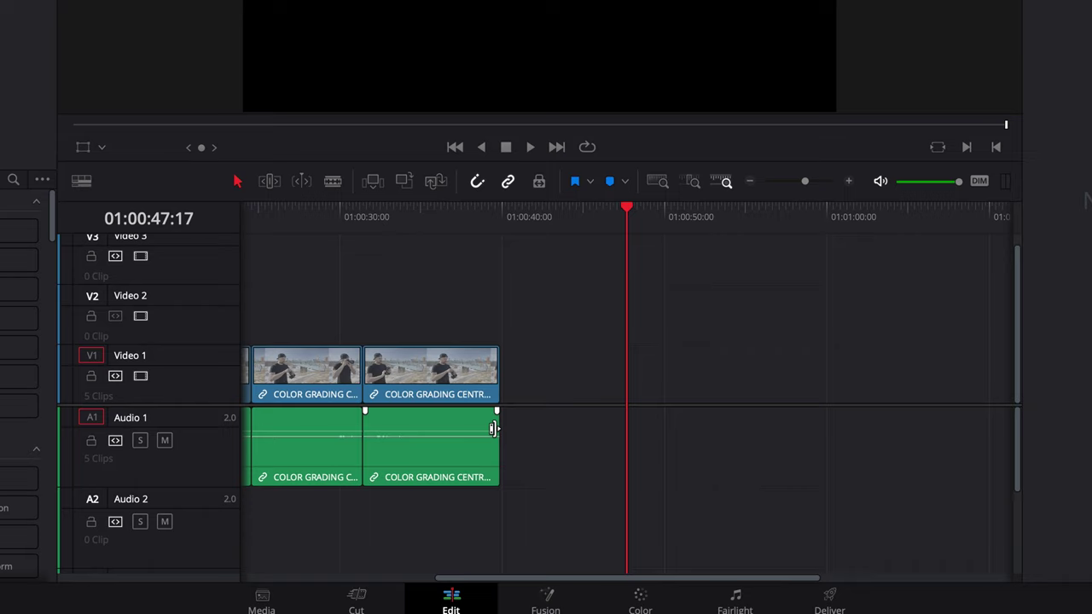
drag(493, 429, 607, 439)
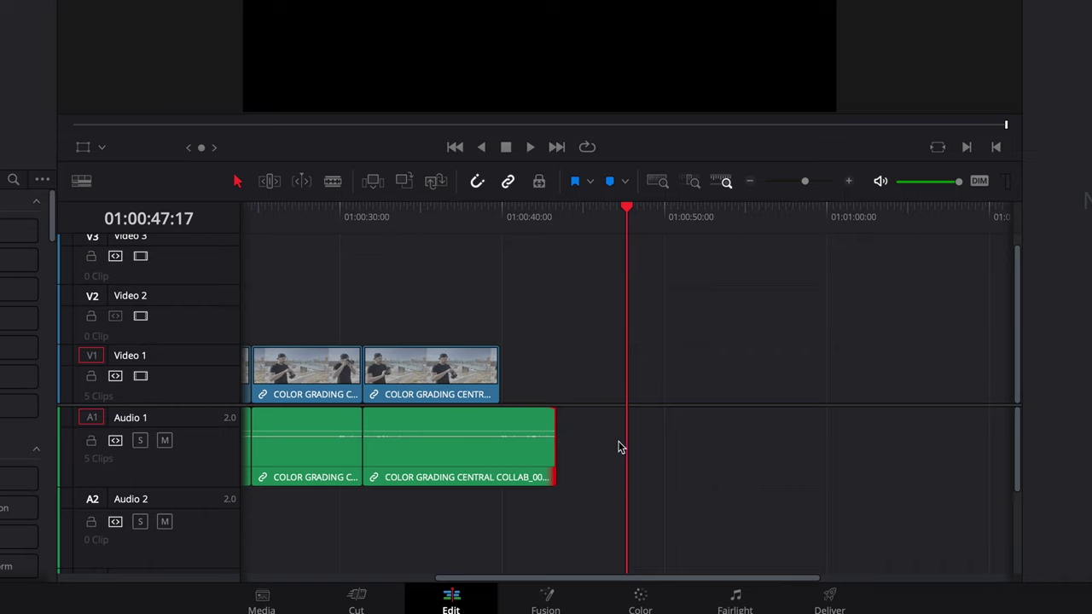
click(442, 367)
drag(549, 426, 497, 436)
drag(499, 376, 531, 378)
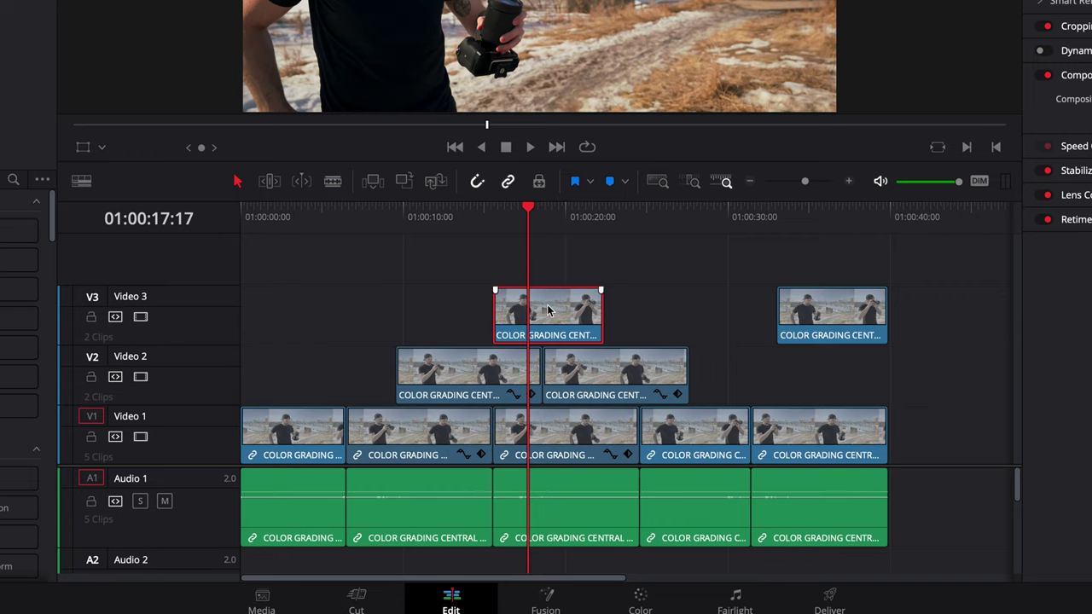
Try to shorten the first Video 3 clip's end to the playhead at 01:00:19:17.
click(534, 379)
click(558, 382)
click(793, 440)
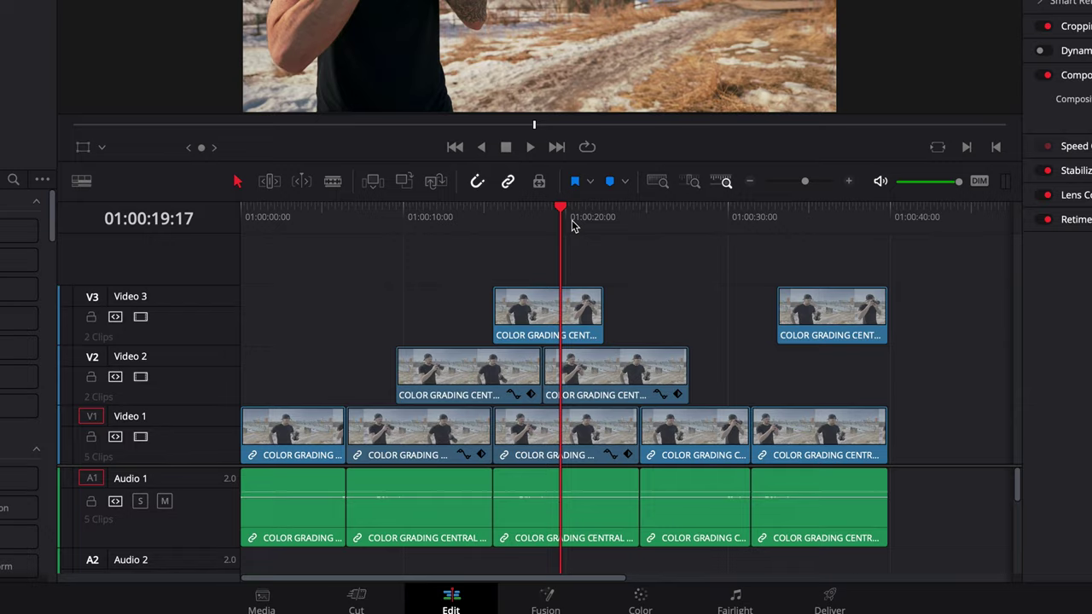
drag(602, 335, 564, 335)
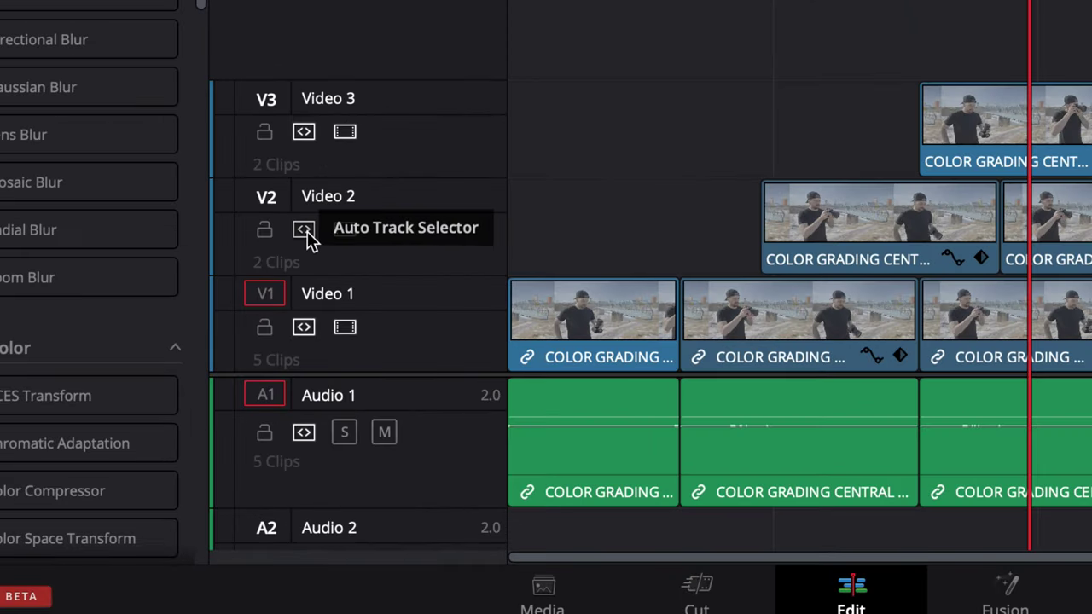
Turn off auto track selection for Video 2, Video 1 and Audio 1, and ripple trim the first Video 3 clip's end to 01:00:19:17.
click(305, 230)
click(305, 328)
click(305, 436)
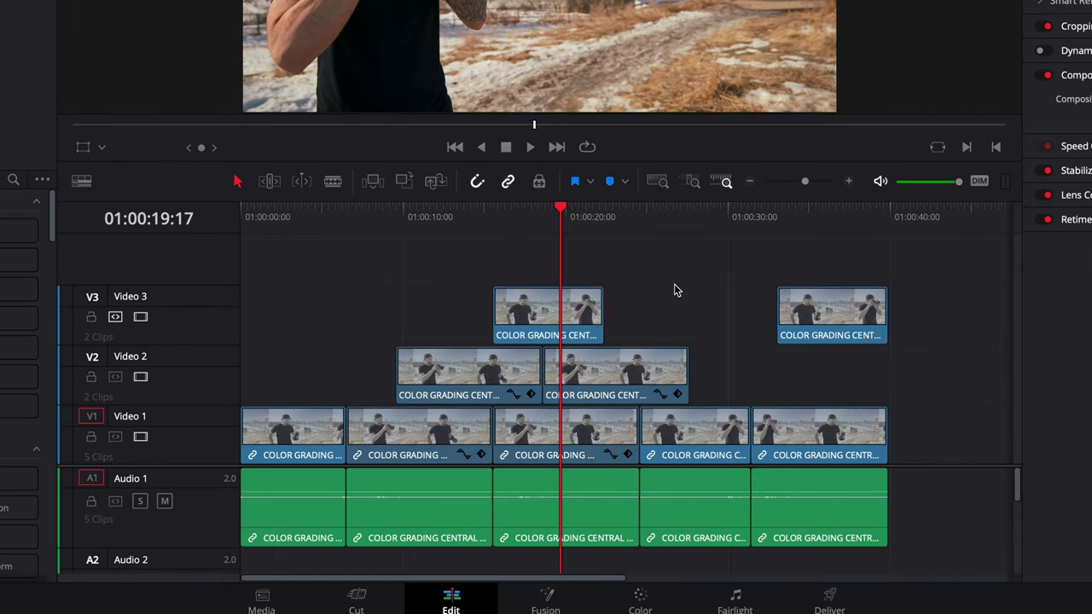
key(shift+])
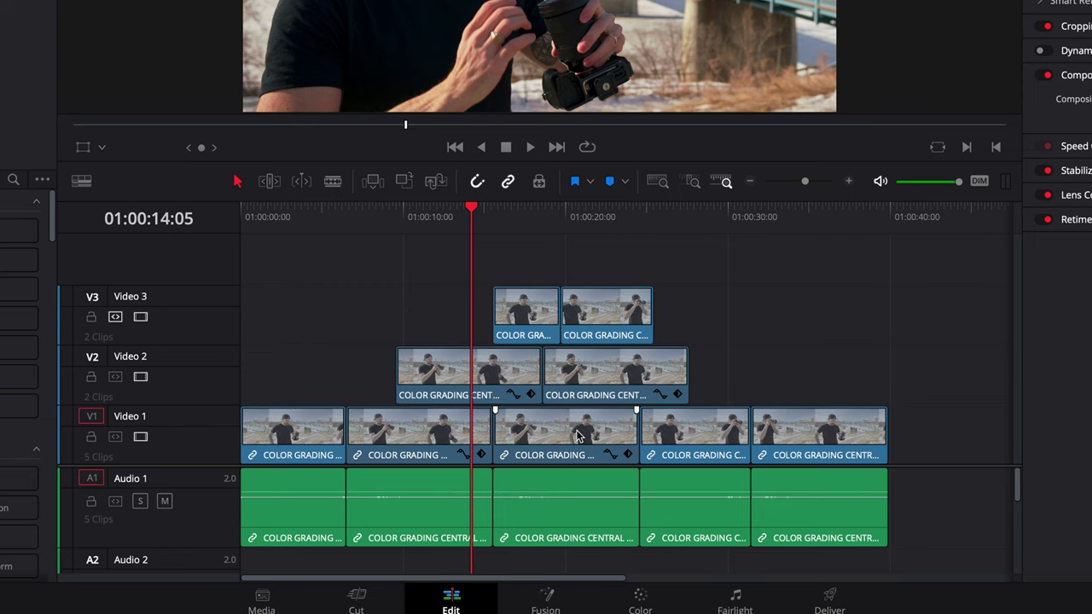
Lock the Video 1, Video 2 and Audio 1 tracks, and unlock them again.
click(91, 435)
click(91, 376)
click(92, 501)
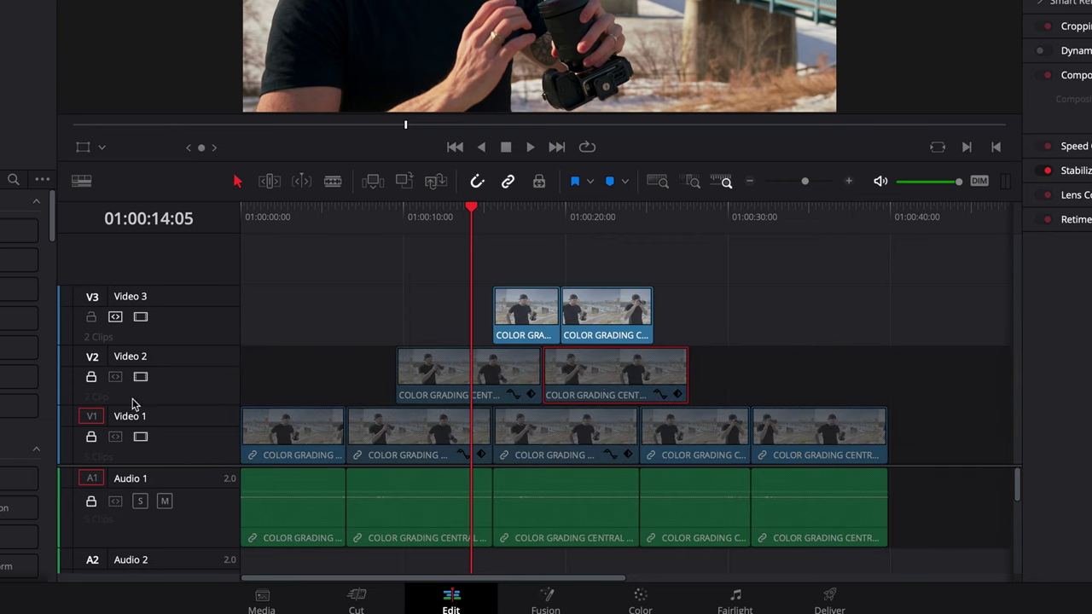
click(91, 376)
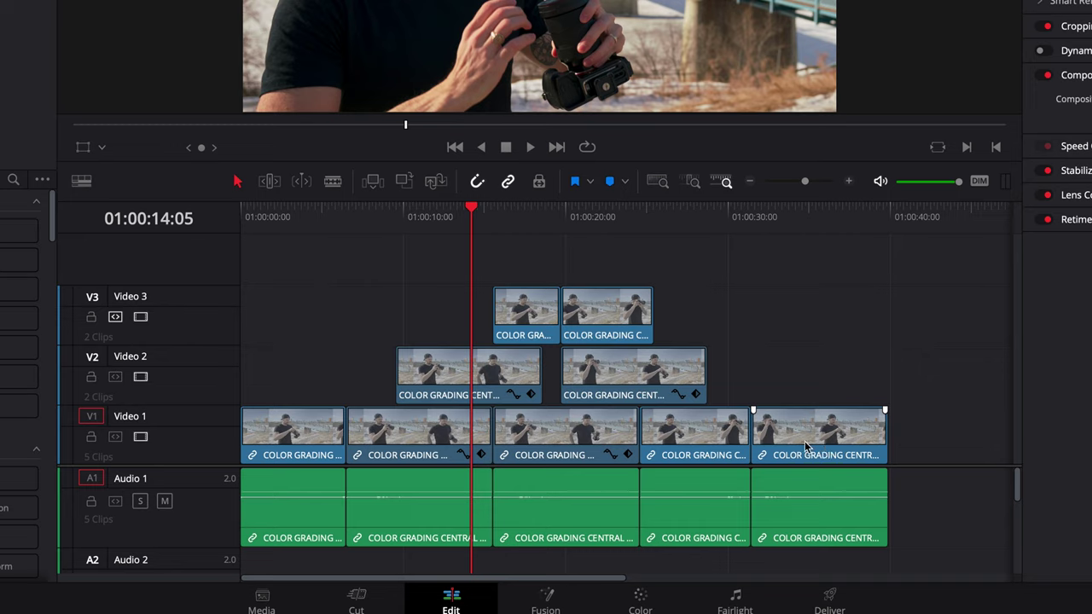
Move the playhead to 01:00:17:00 and select the Video 1 clips forward from it, and backward from it.
mouse_move(800, 447)
mouse_down()
mouse_move(853, 453)
mouse_move(808, 451)
mouse_up()
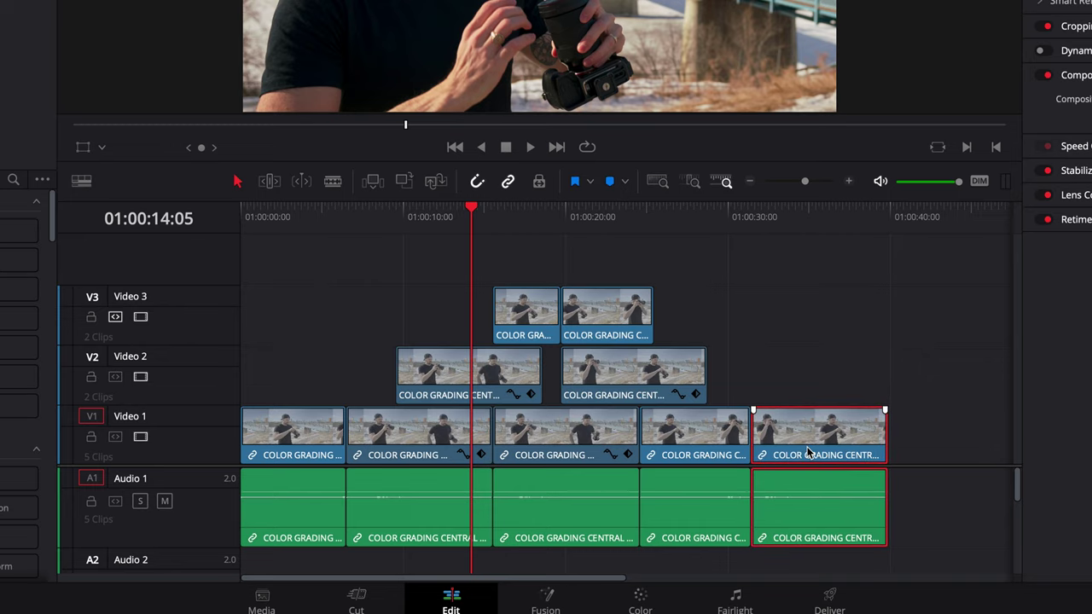
click(607, 217)
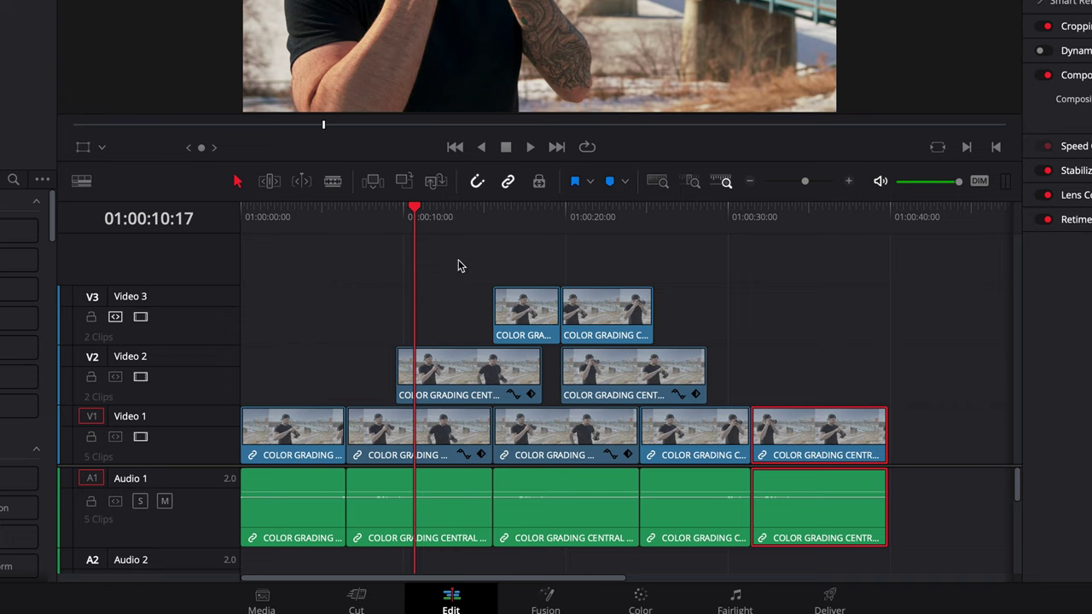
click(516, 225)
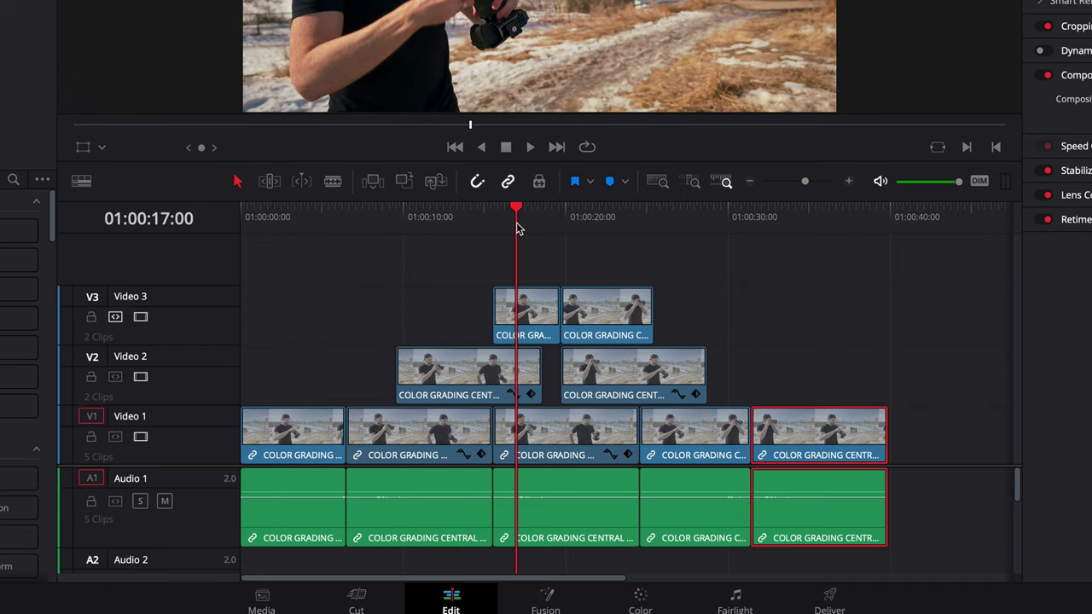
key(y)
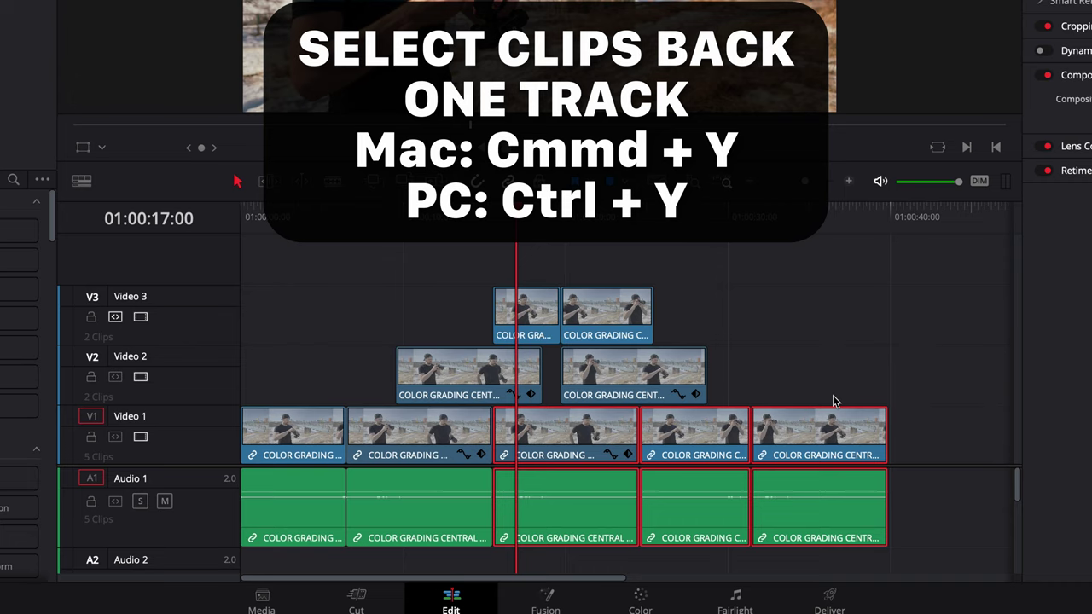
key(ctrl+y)
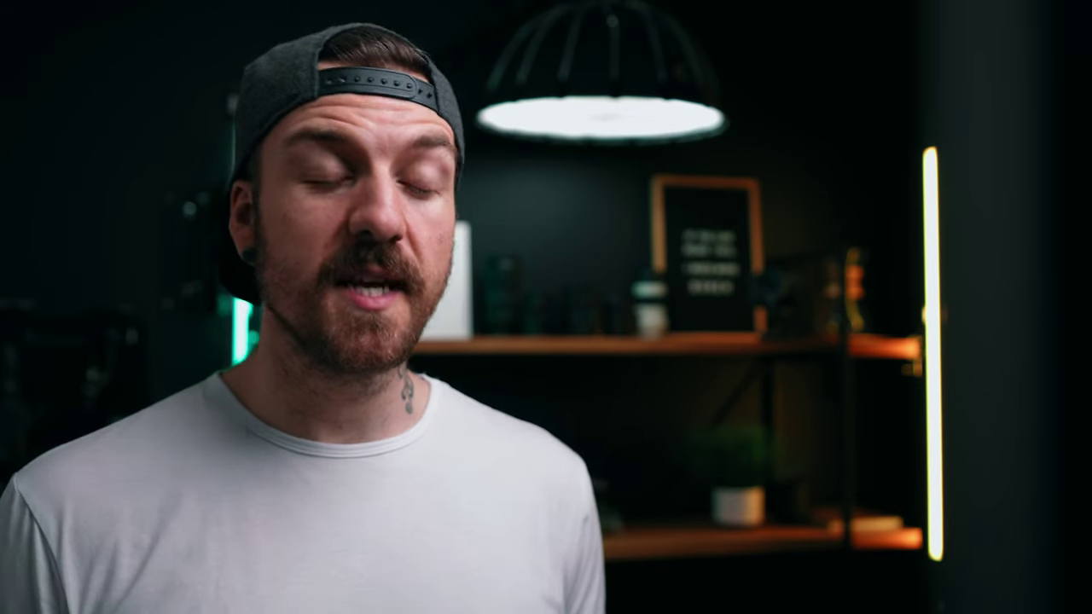
Select the clips on all tracks forward and backward from 01:00:17:00, and forward from 01:00:12:07.
key(alt+y)
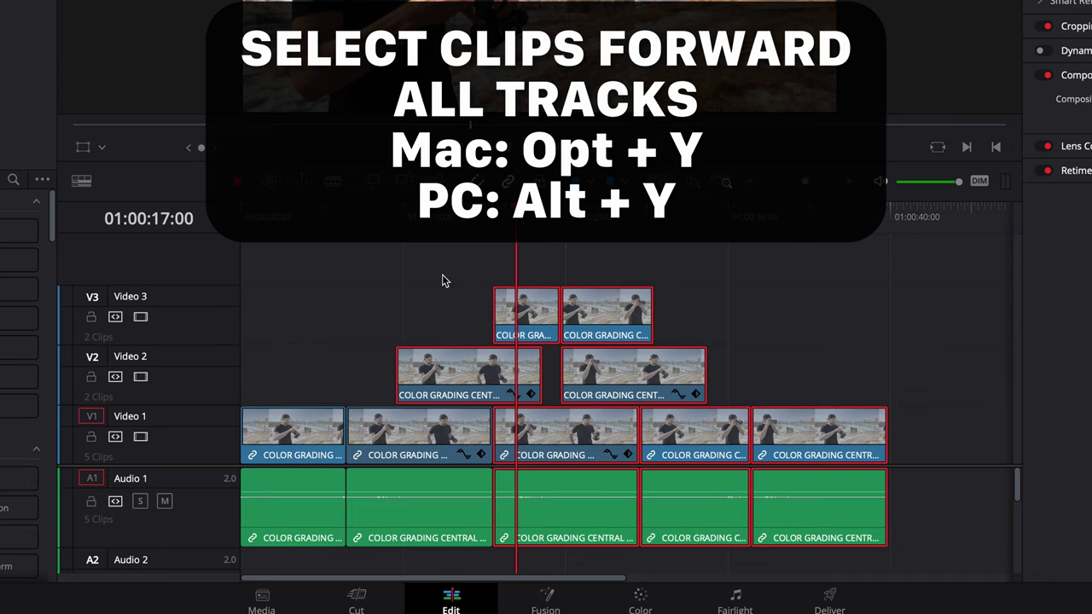
key(ctrl+alt+y)
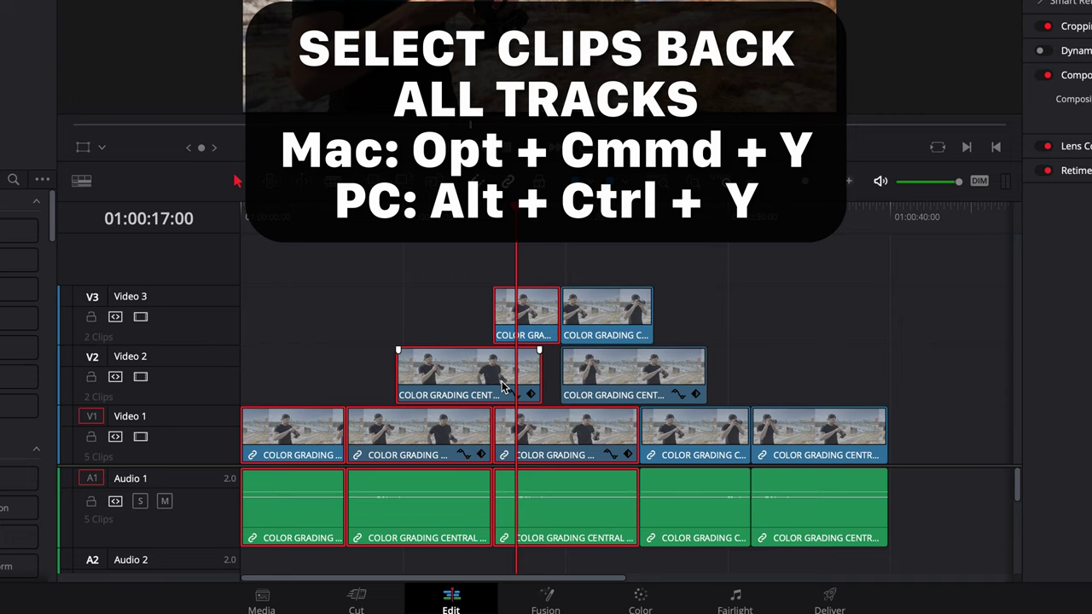
click(380, 218)
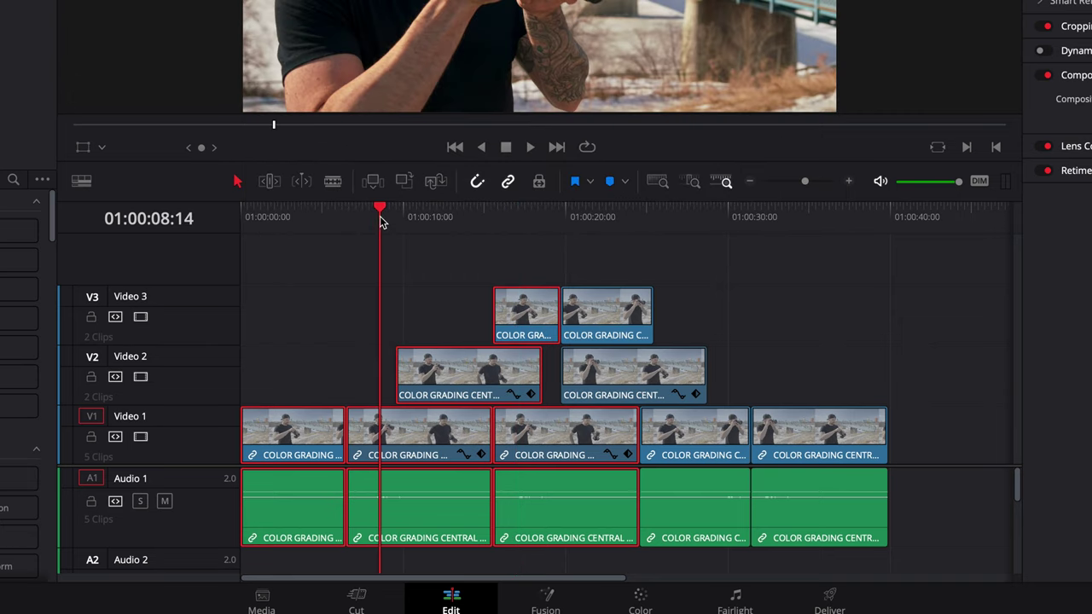
click(440, 240)
key(ctrl+alt+y)
key(y)
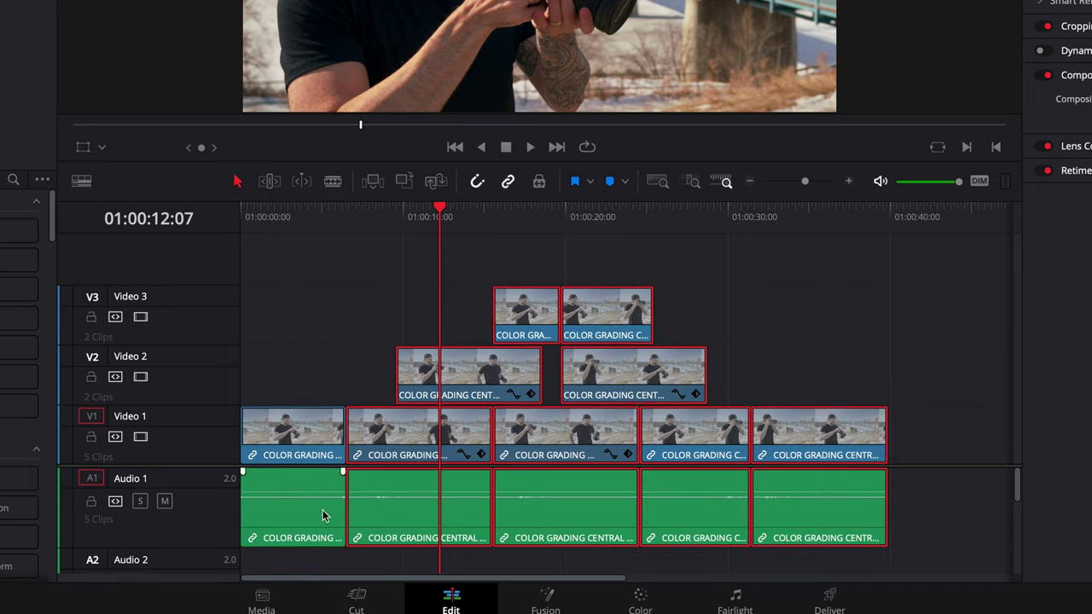